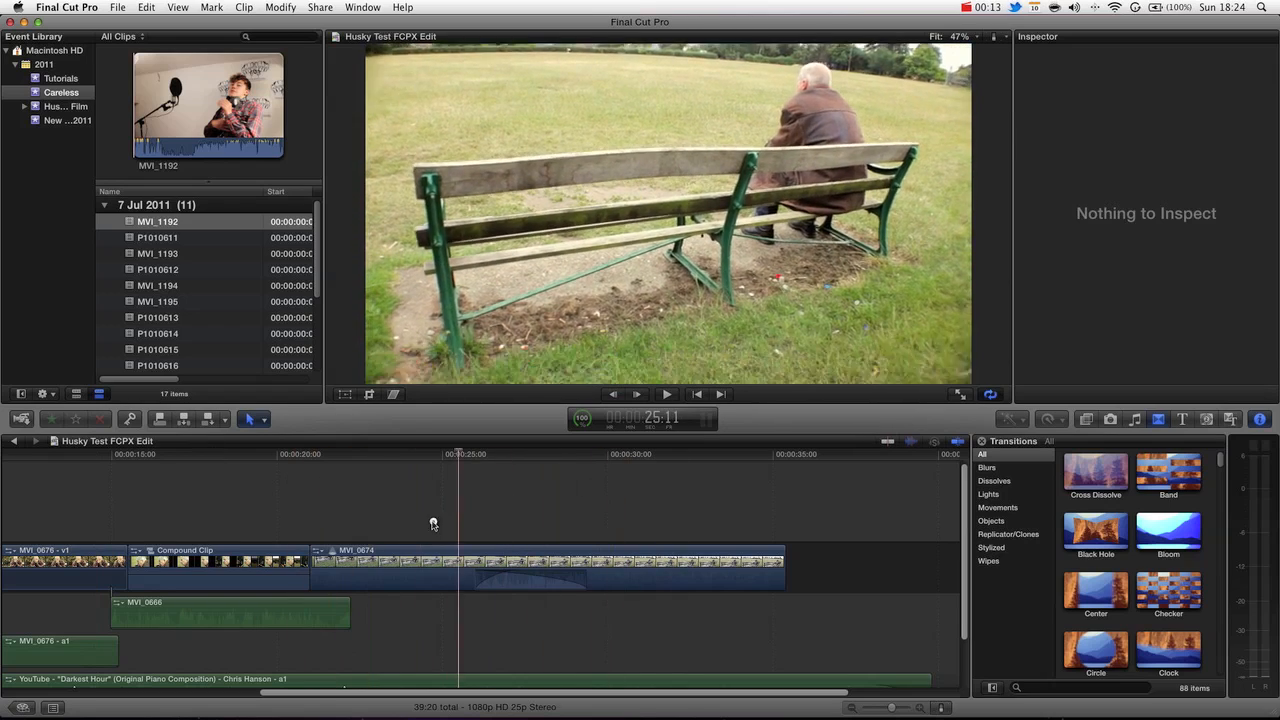
Enlarge the timeline area and move the playhead to about 21:05, near the start of the MVI_0674 clip
drag(328, 517, 404, 520)
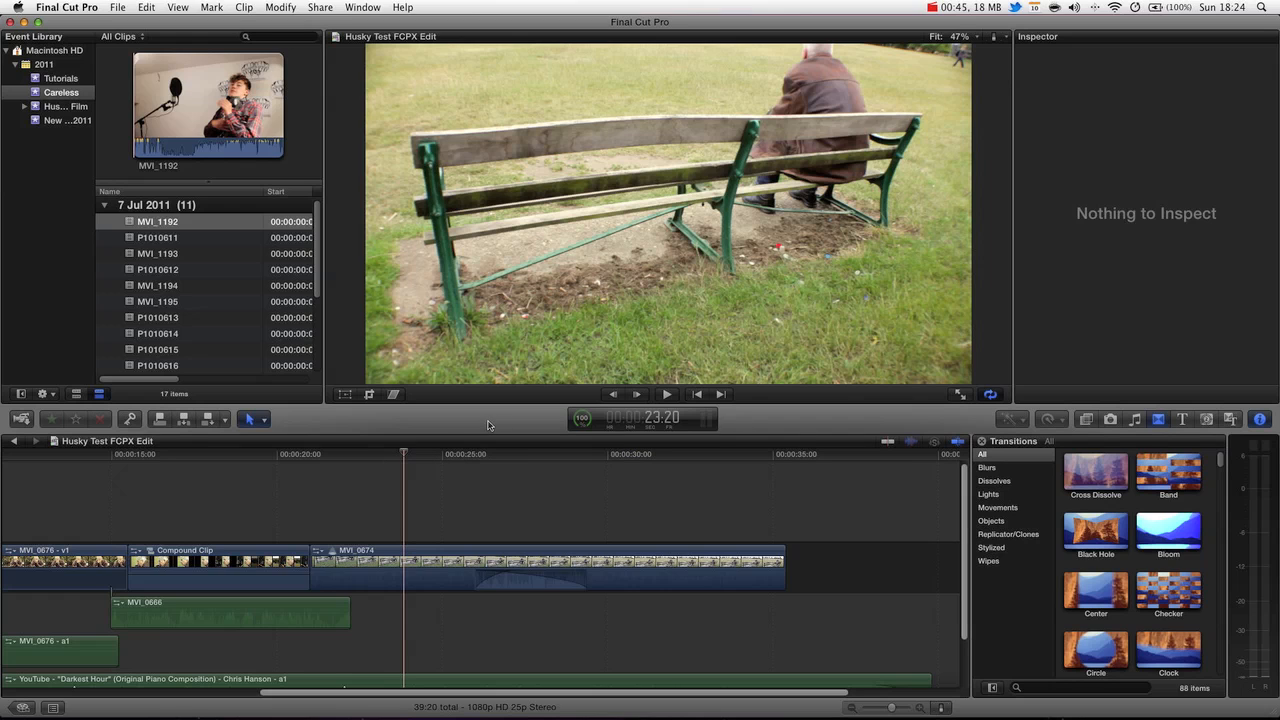
drag(522, 417, 523, 376)
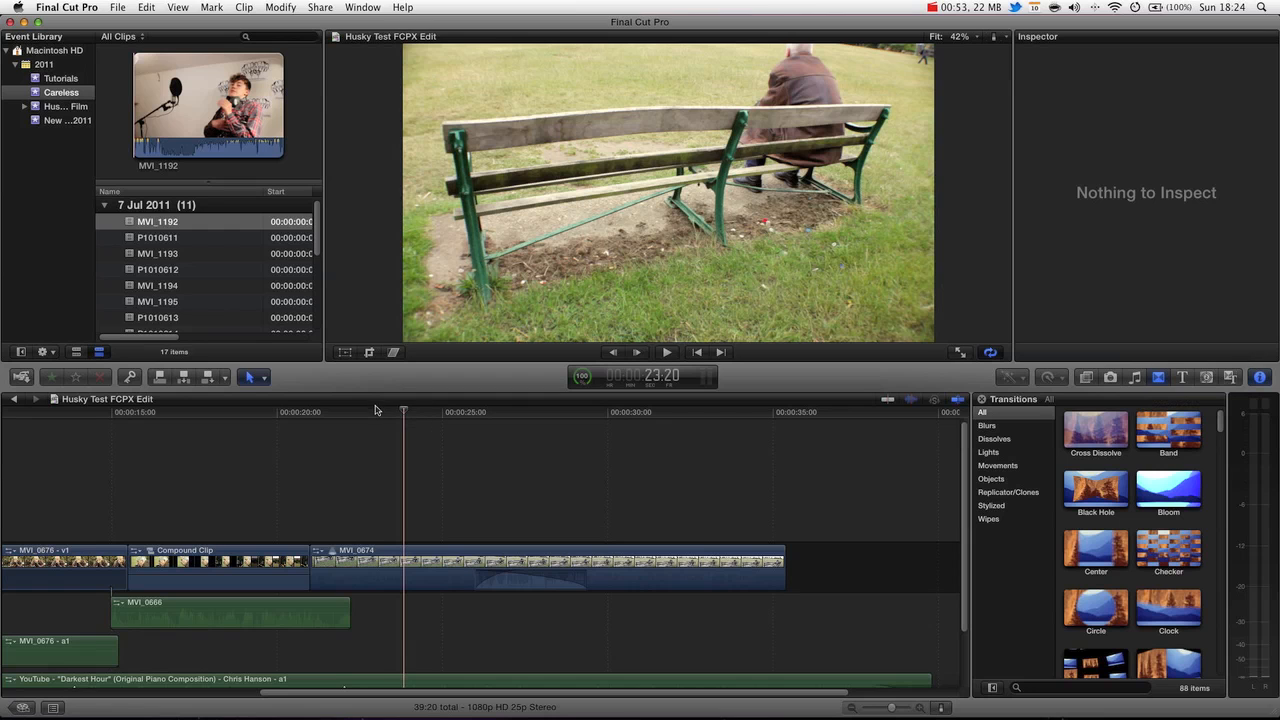
drag(374, 412, 317, 414)
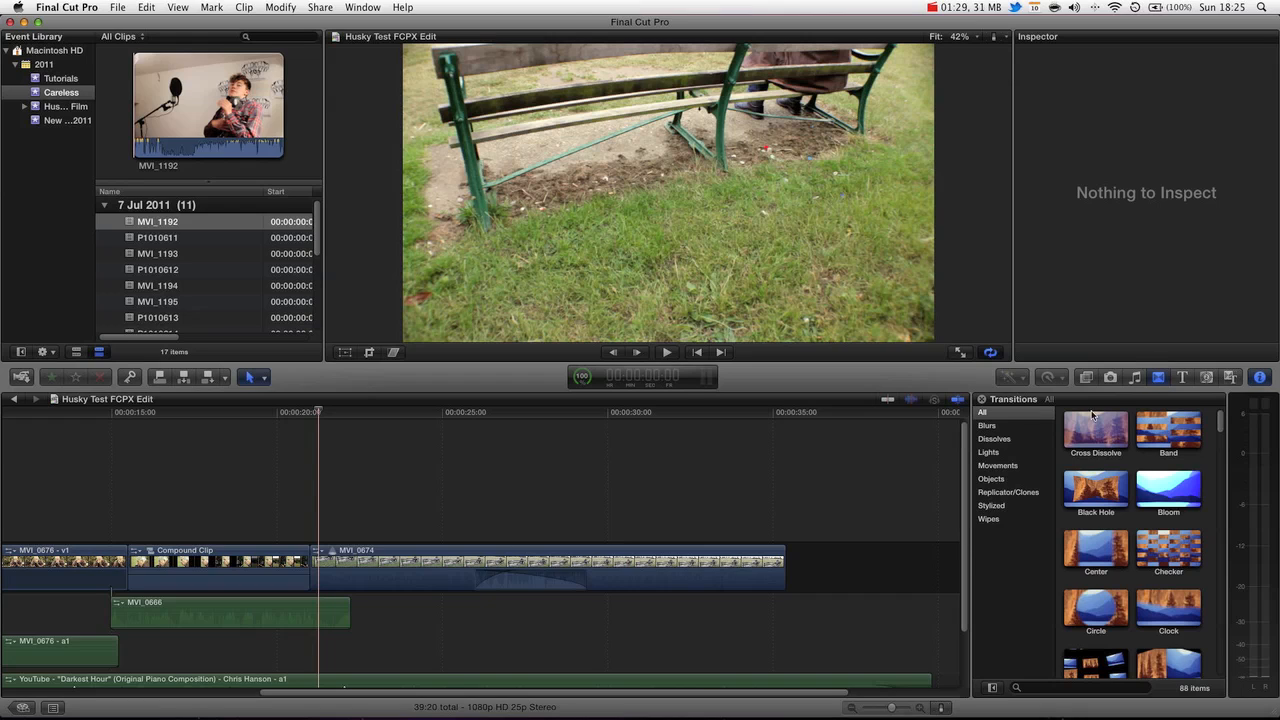
Browse the title collection and append the Trailer title from the Credits category after the MVI_0674 clip
click(1180, 378)
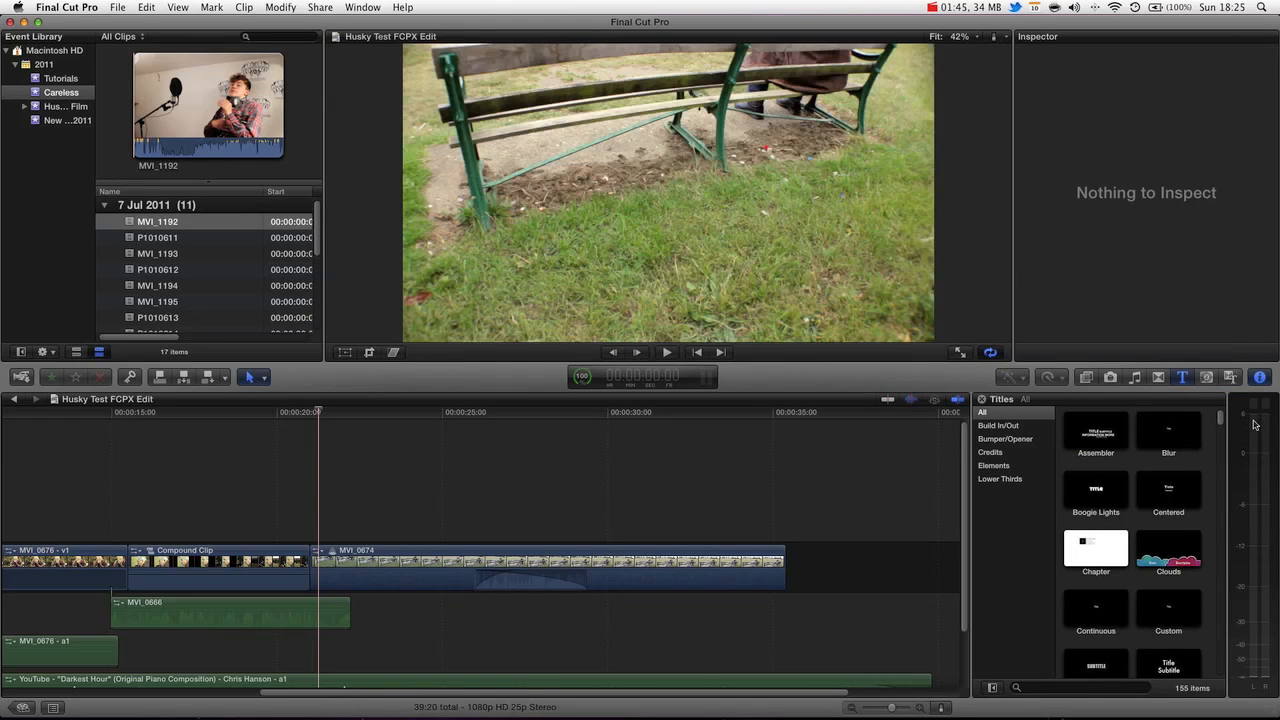
drag(1220, 418, 1200, 440)
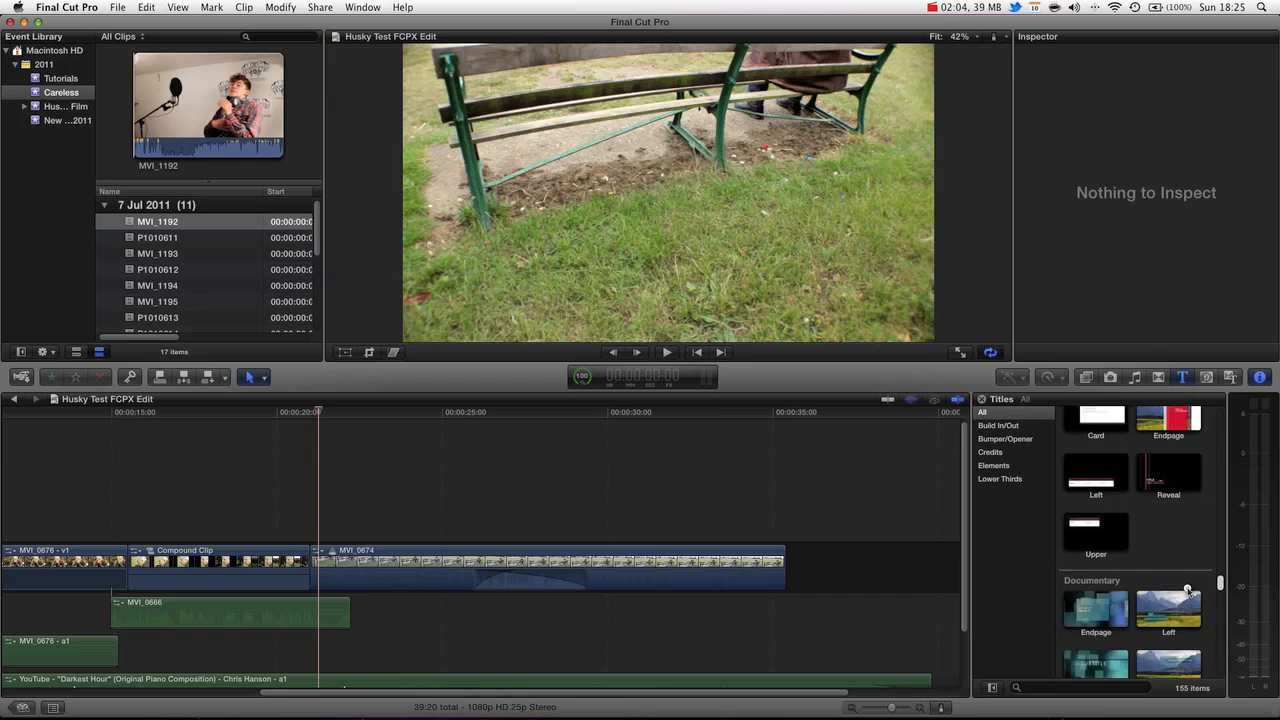
scroll(1188, 601, up, 5)
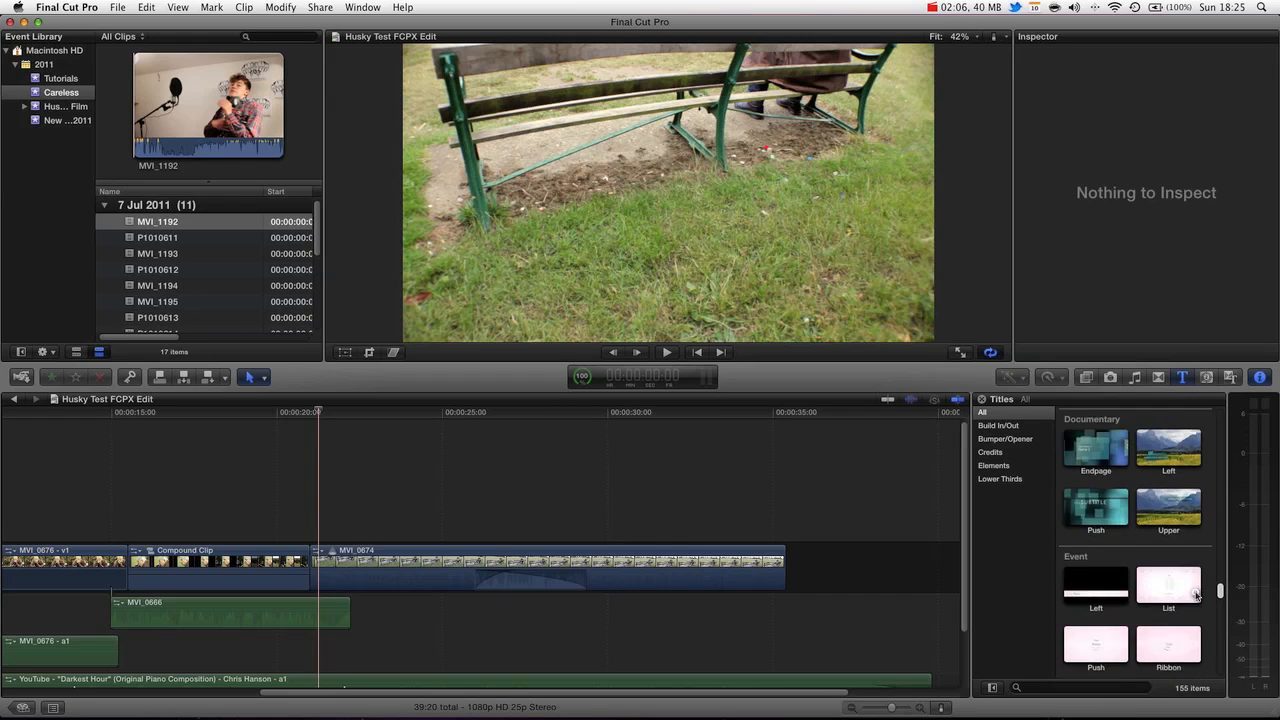
scroll(1196, 591, up, 10)
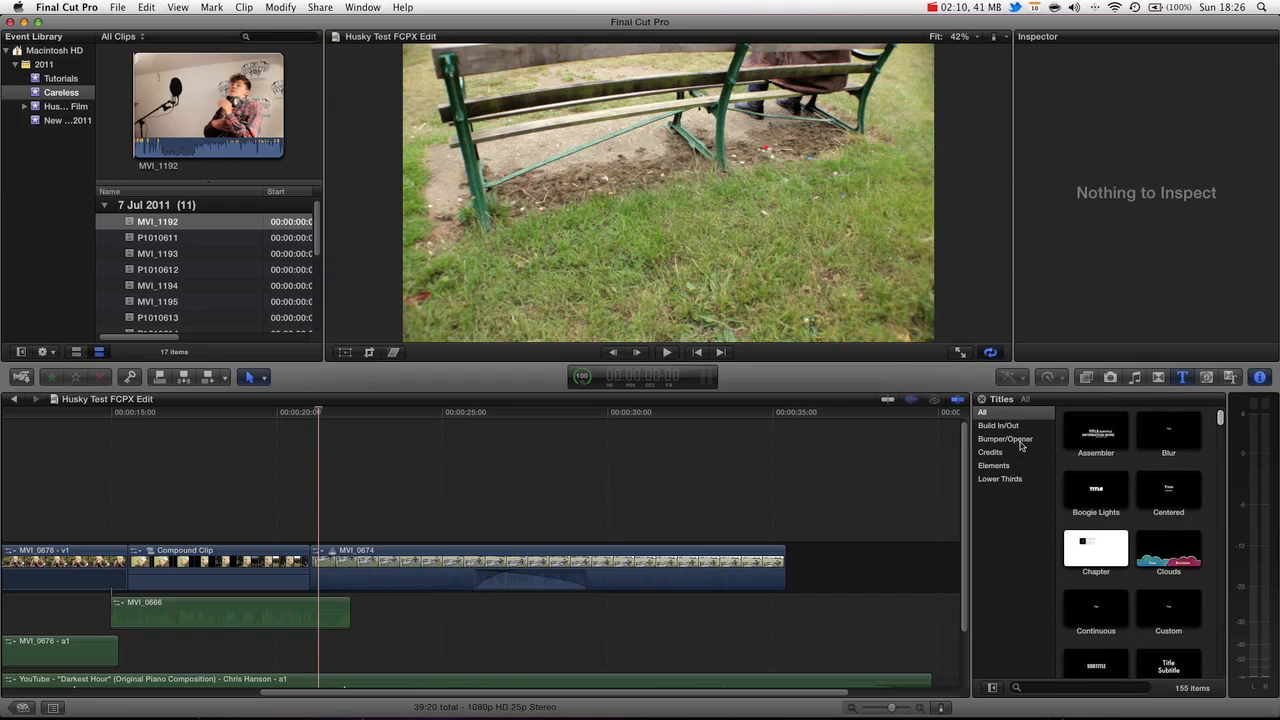
click(988, 425)
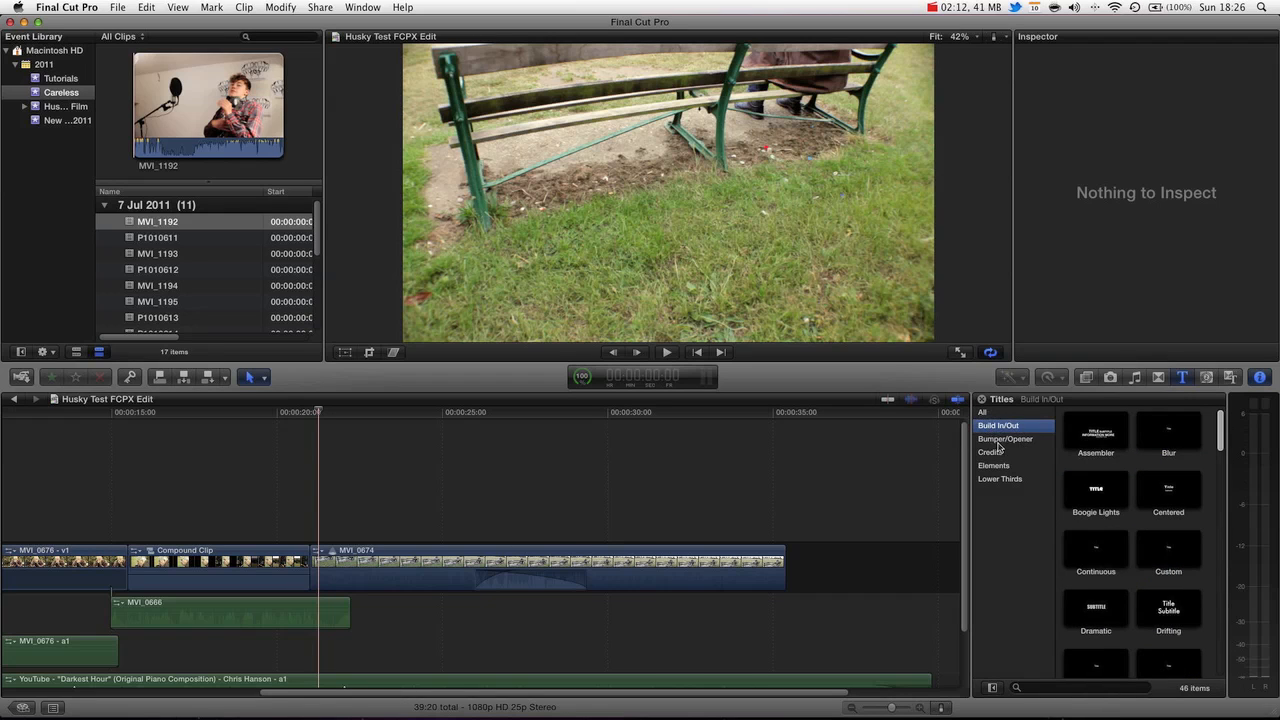
click(999, 440)
click(988, 453)
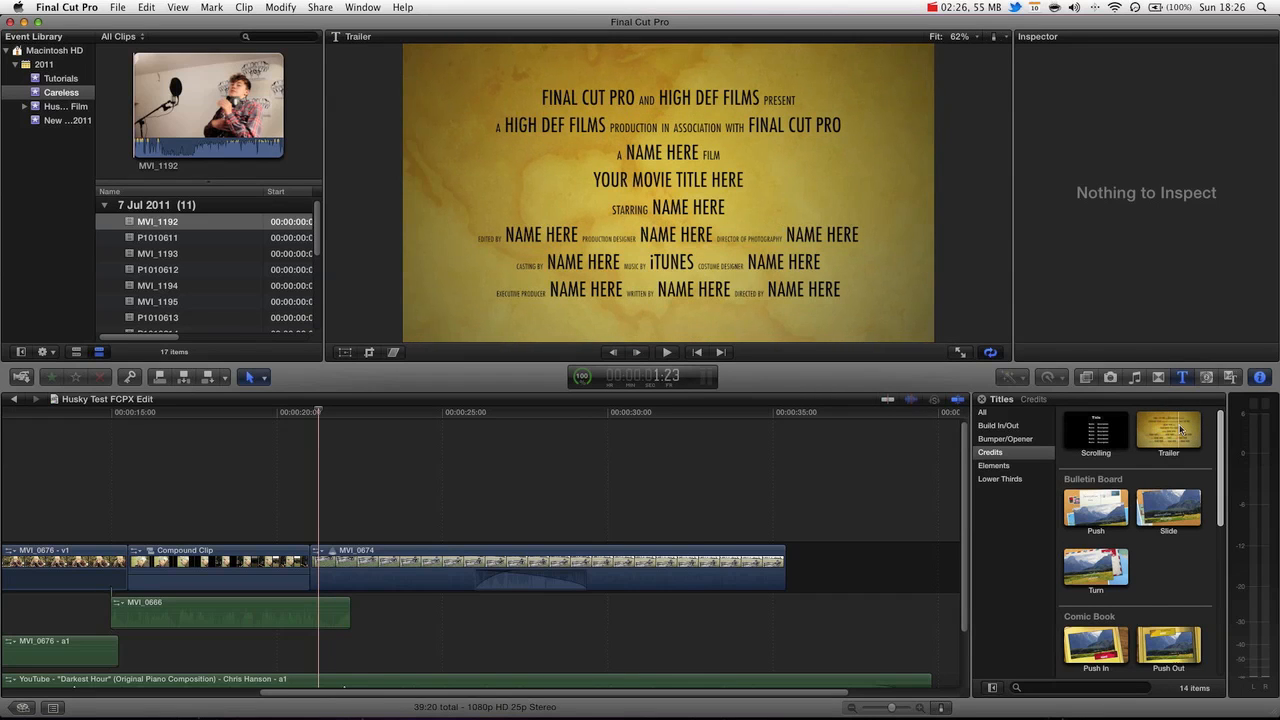
drag(1167, 437, 798, 569)
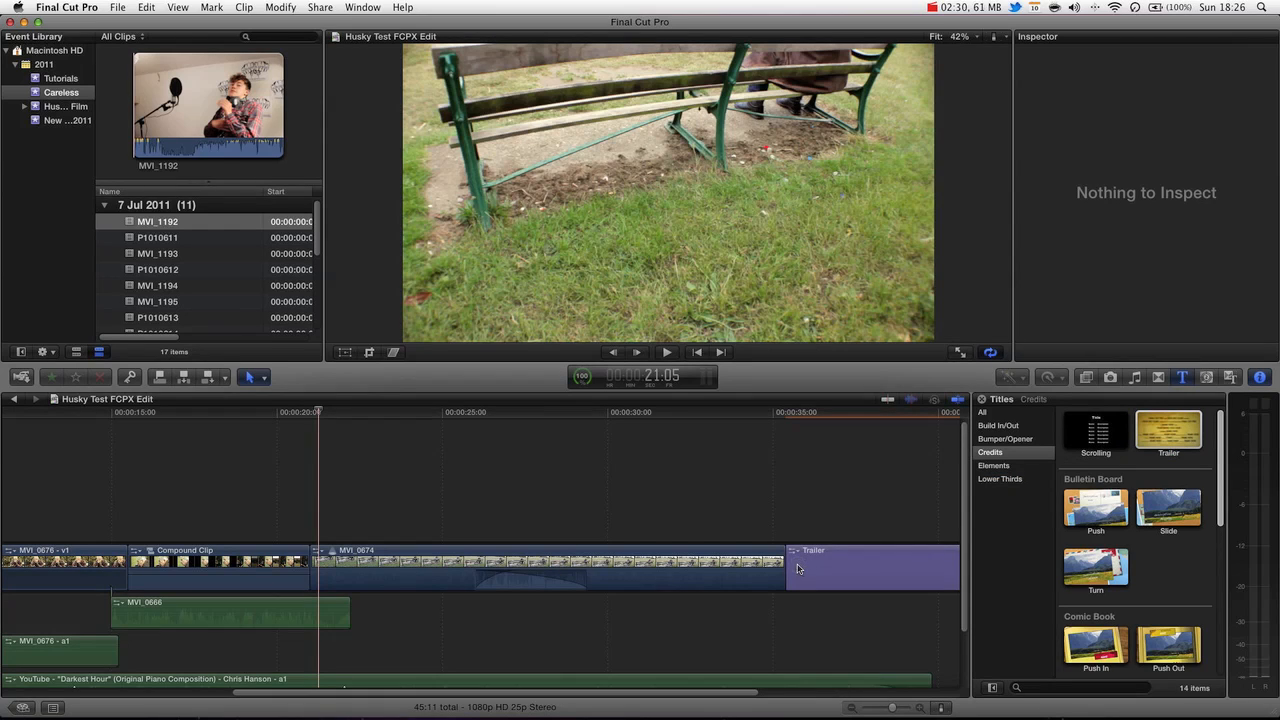
Replace the "YOUR MOVIE TITLE HERE" line of the Trailer title with "HUSKY"
click(844, 412)
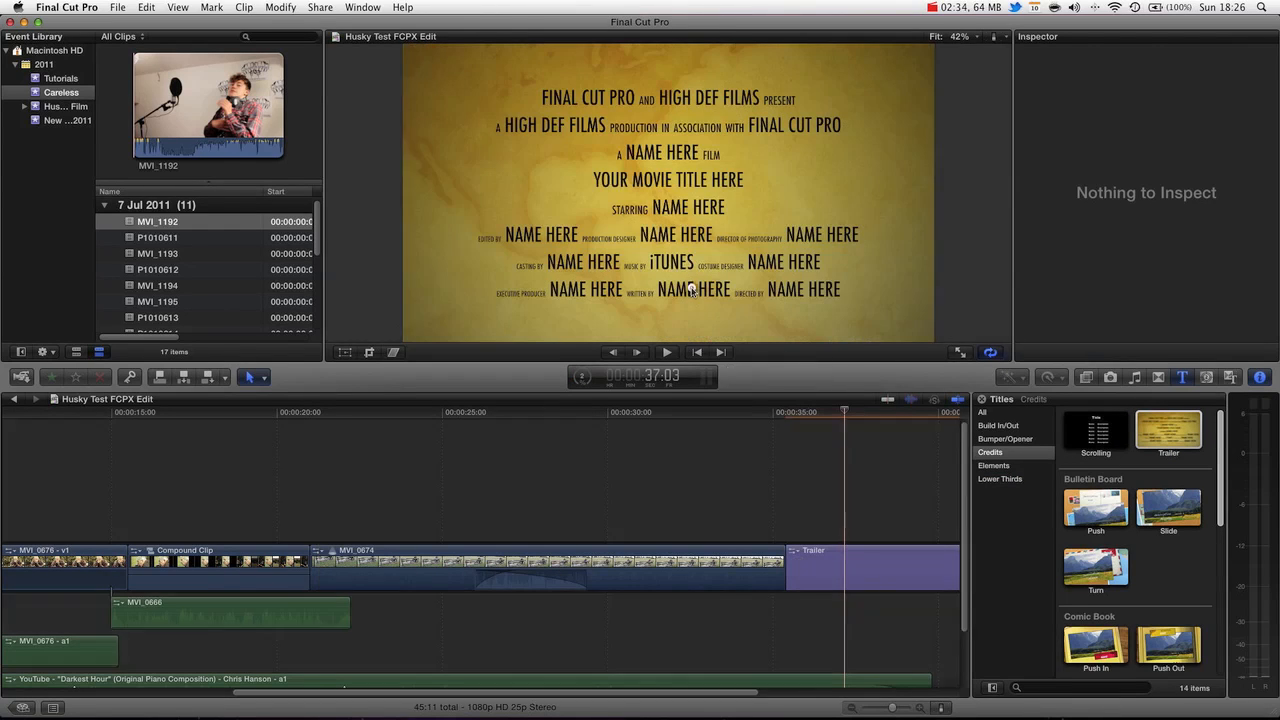
double_click(688, 289)
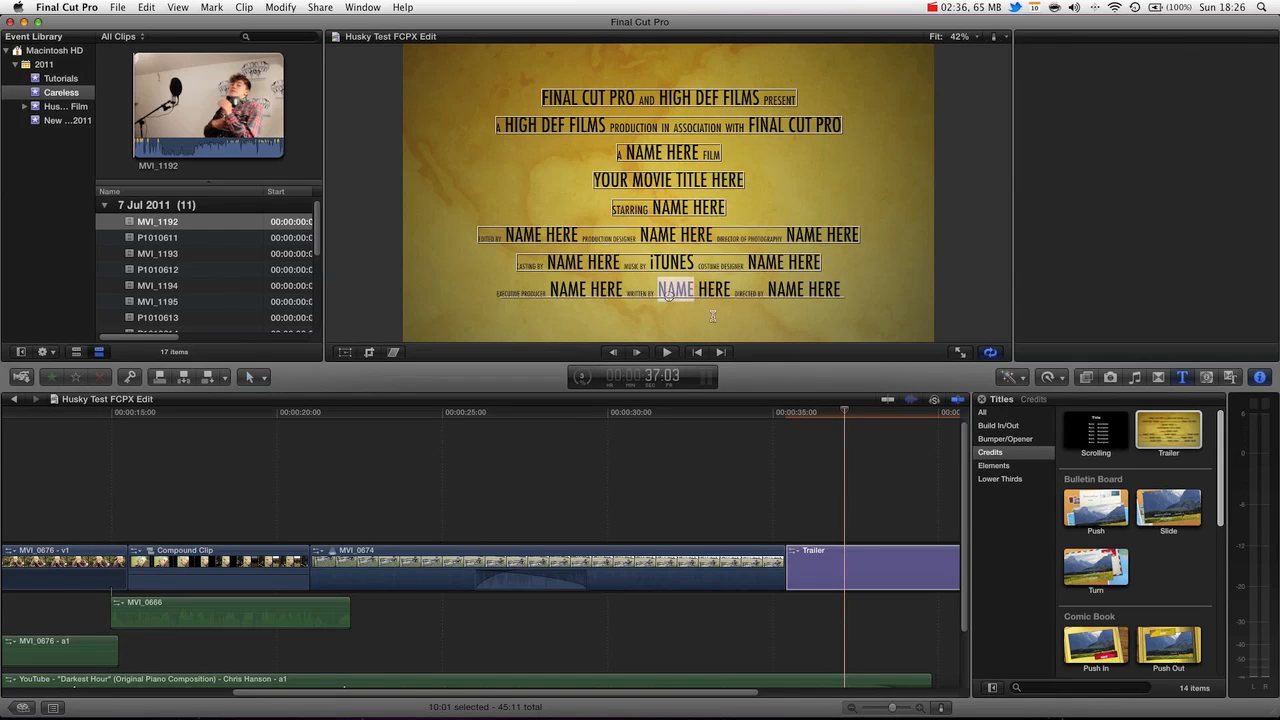
click(668, 289)
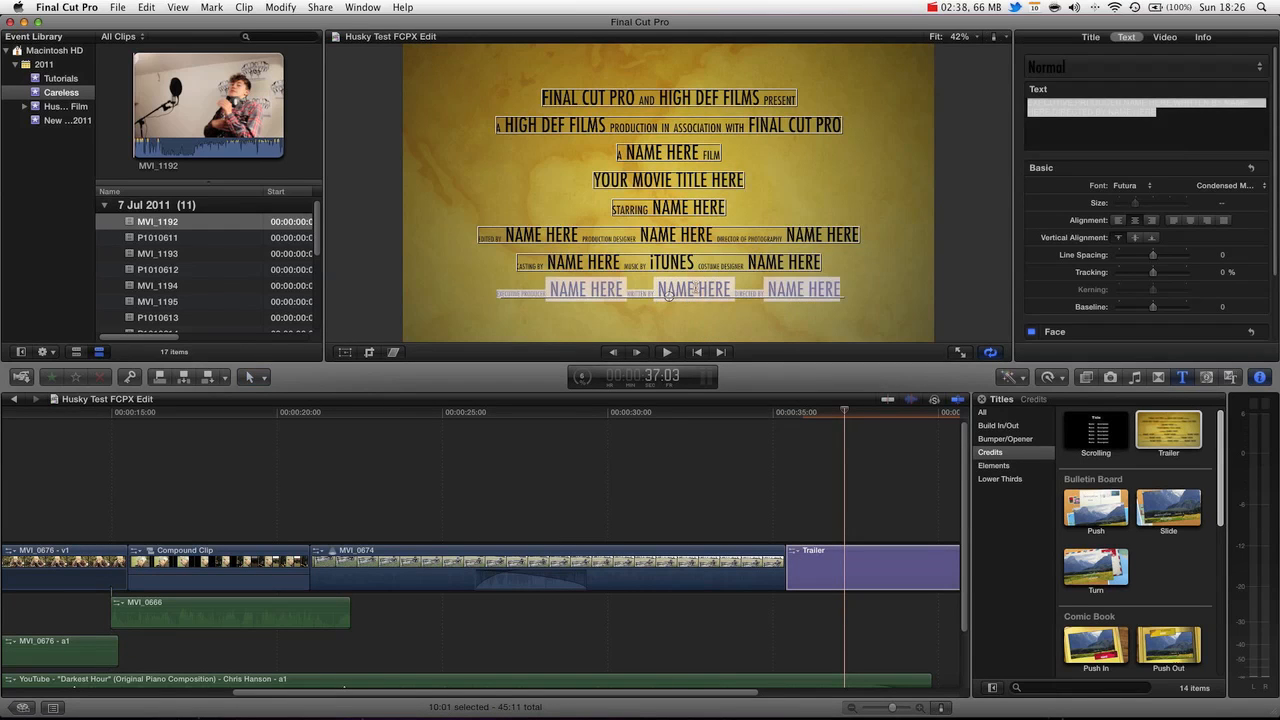
click(646, 180)
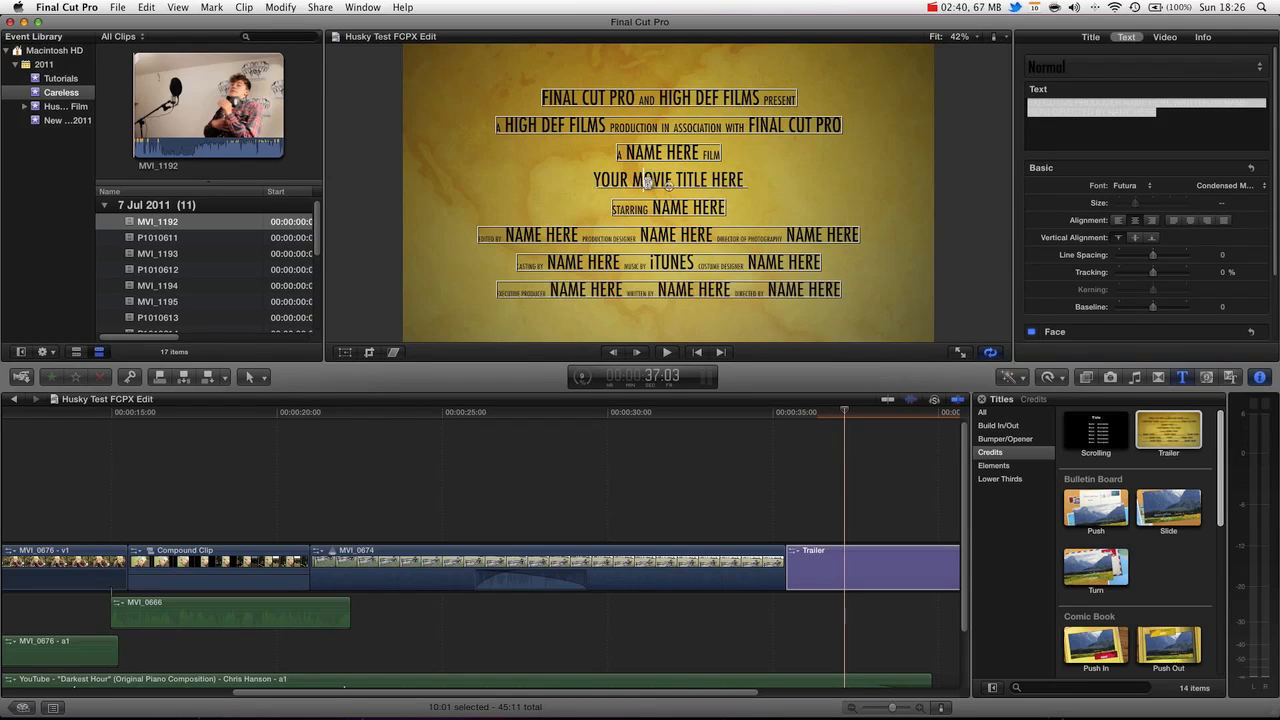
double_click(648, 180)
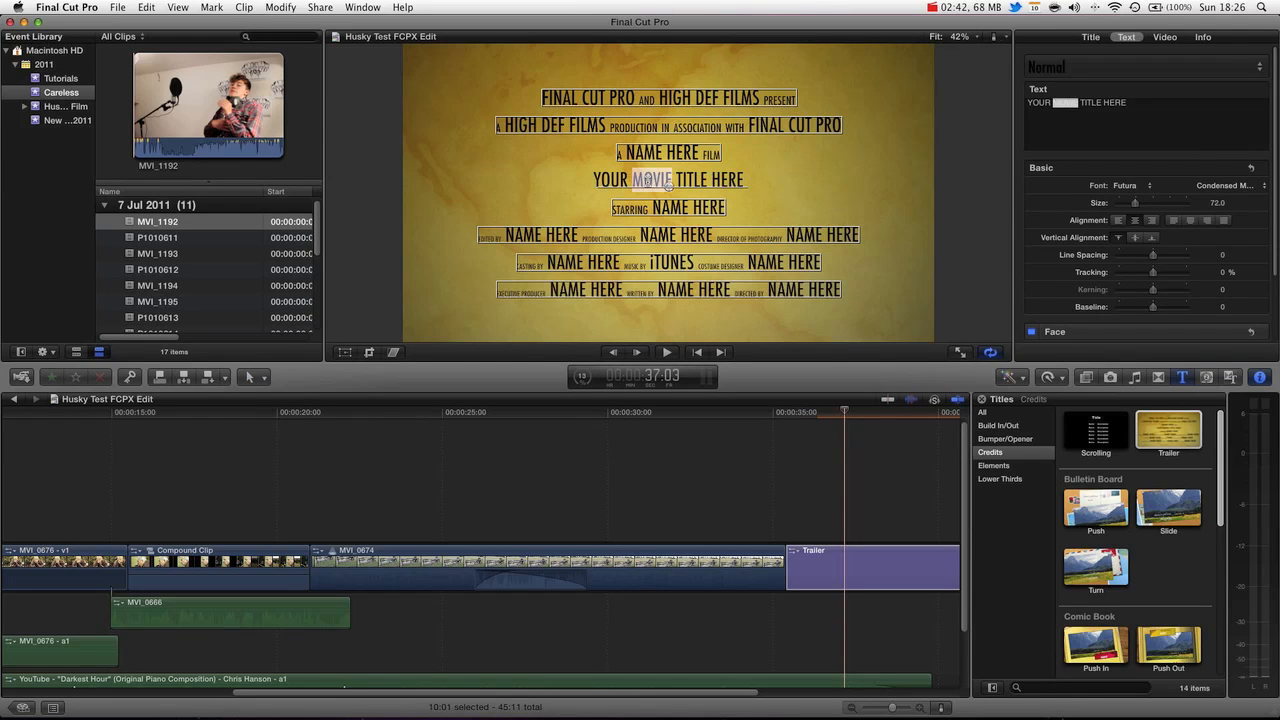
triple_click(648, 180)
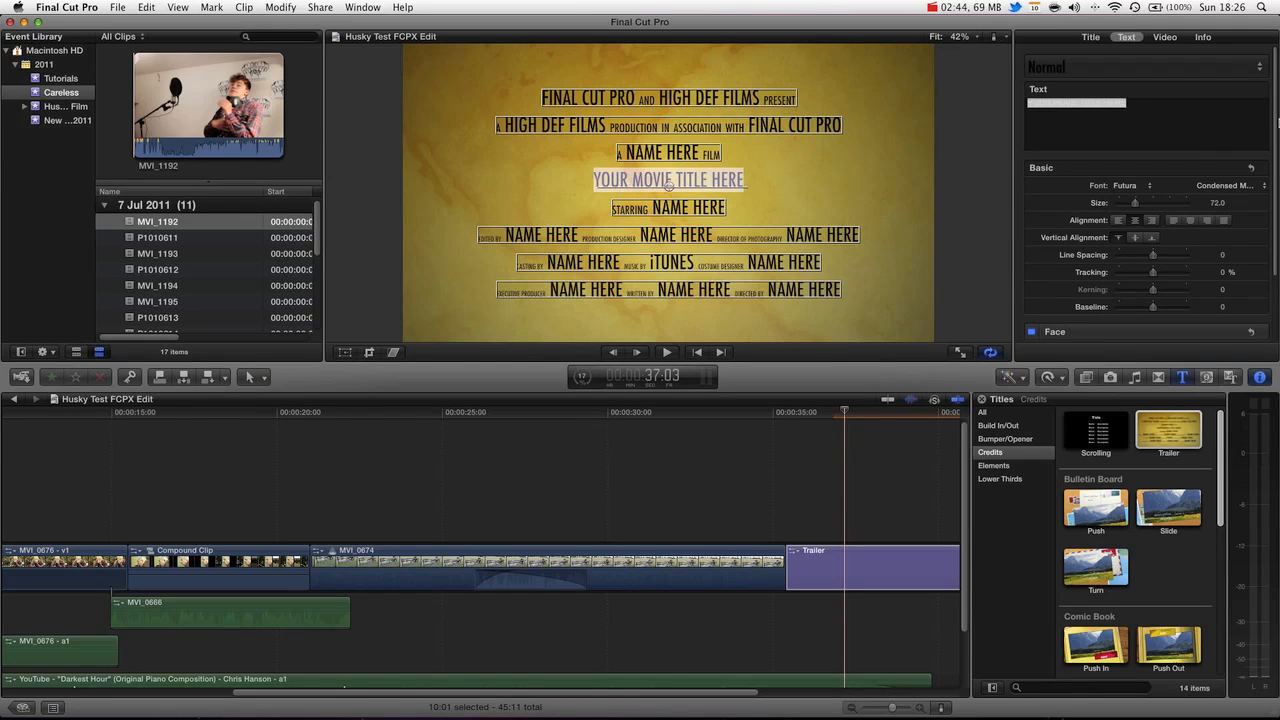
text(Hu)
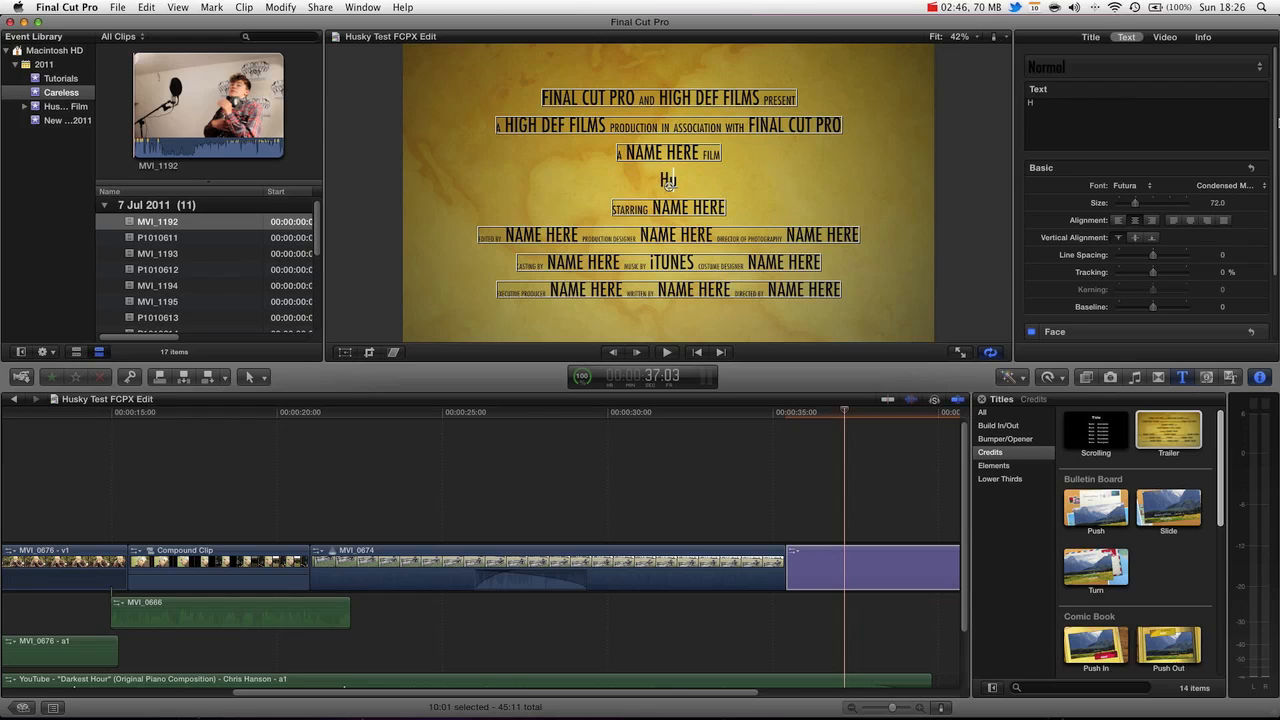
text(sky)
Replace the name placeholder in the "A NAME HERE FILM" line with the filmmaker's full name and briefly play back the credits
click(686, 152)
double_click(694, 151)
click(700, 150)
drag(700, 150, 626, 154)
text(DAN)
text( ALLEN)
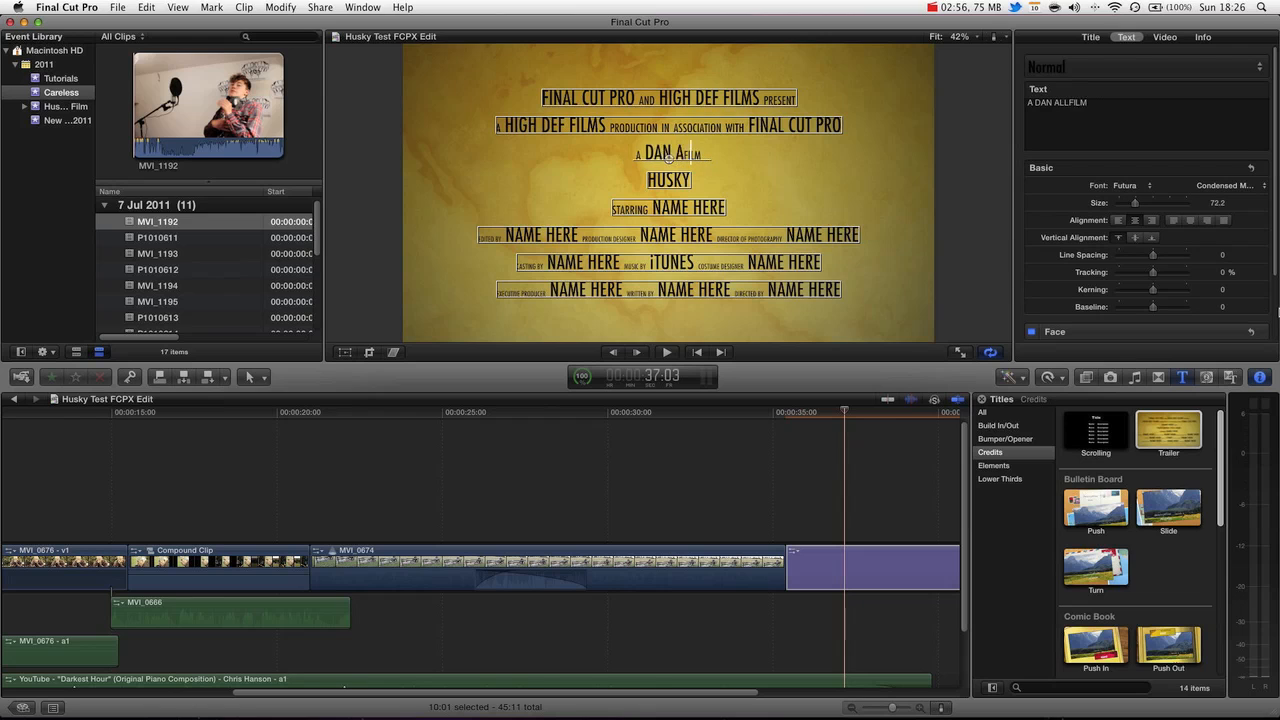
key(space)
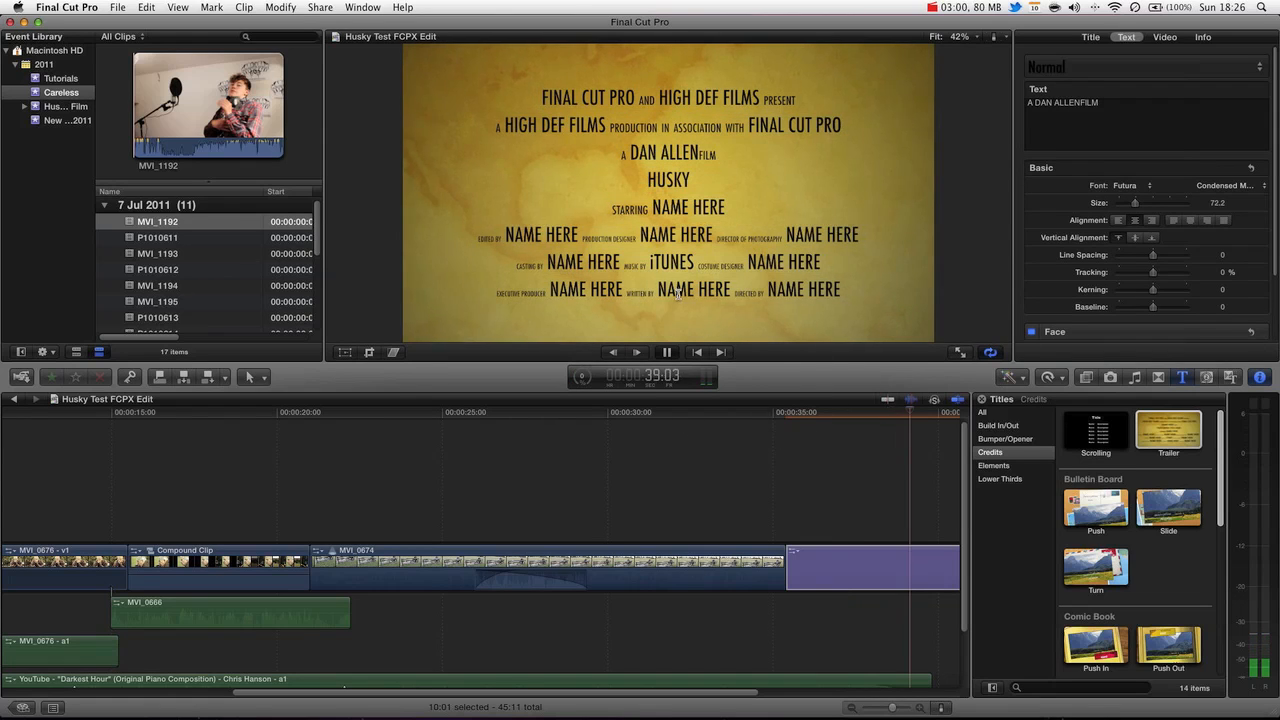
key(space)
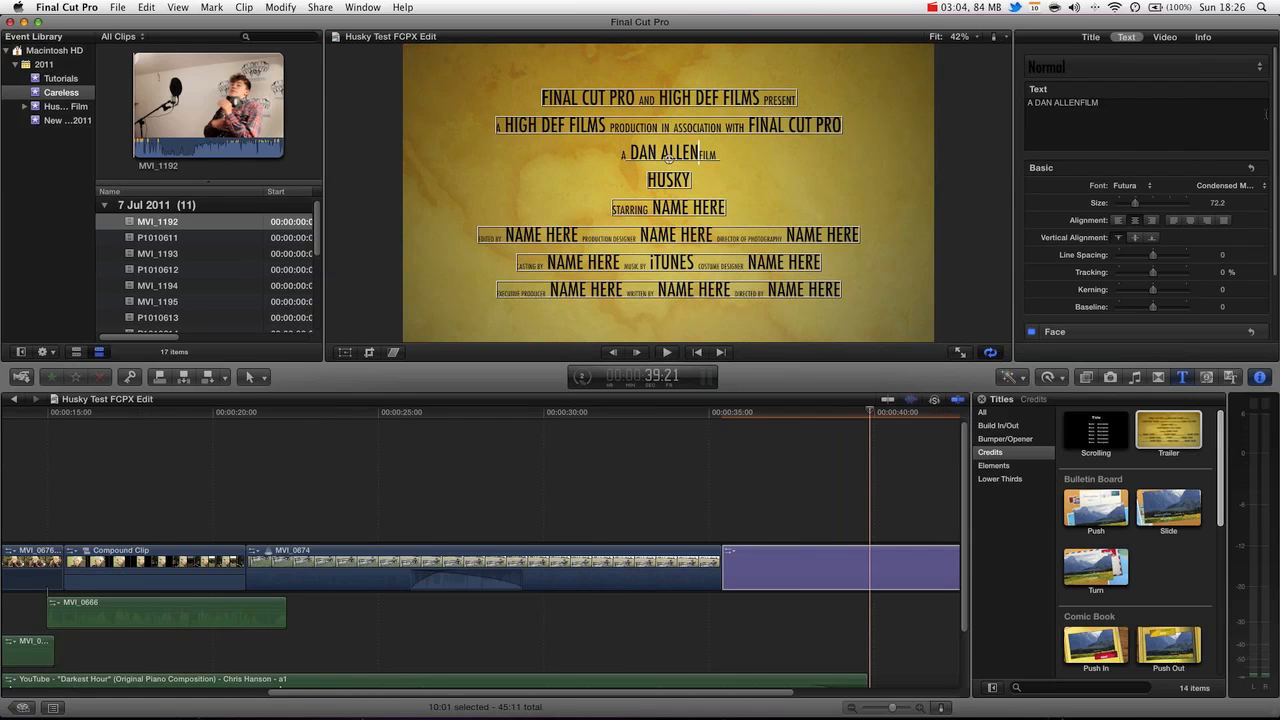
Review the Trailer title's text formatting settings and list the titles of all categories
scroll(1266, 114, down, 3)
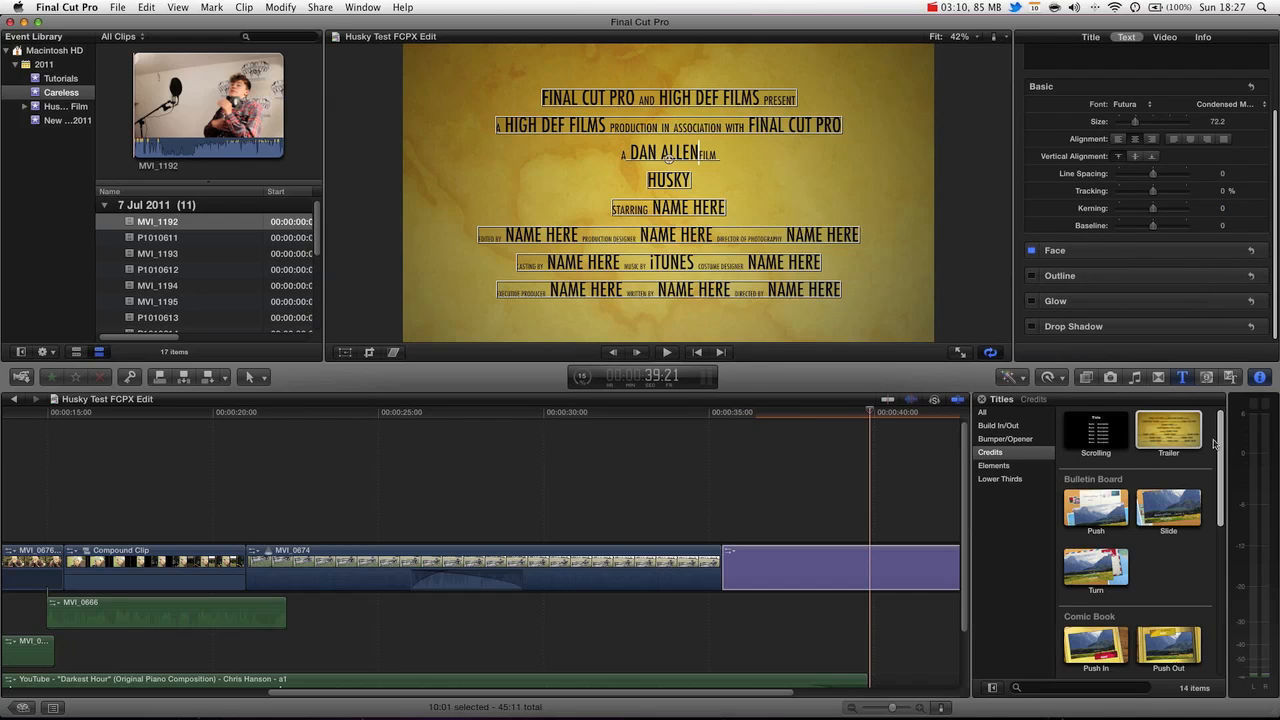
scroll(1218, 443, down, 2)
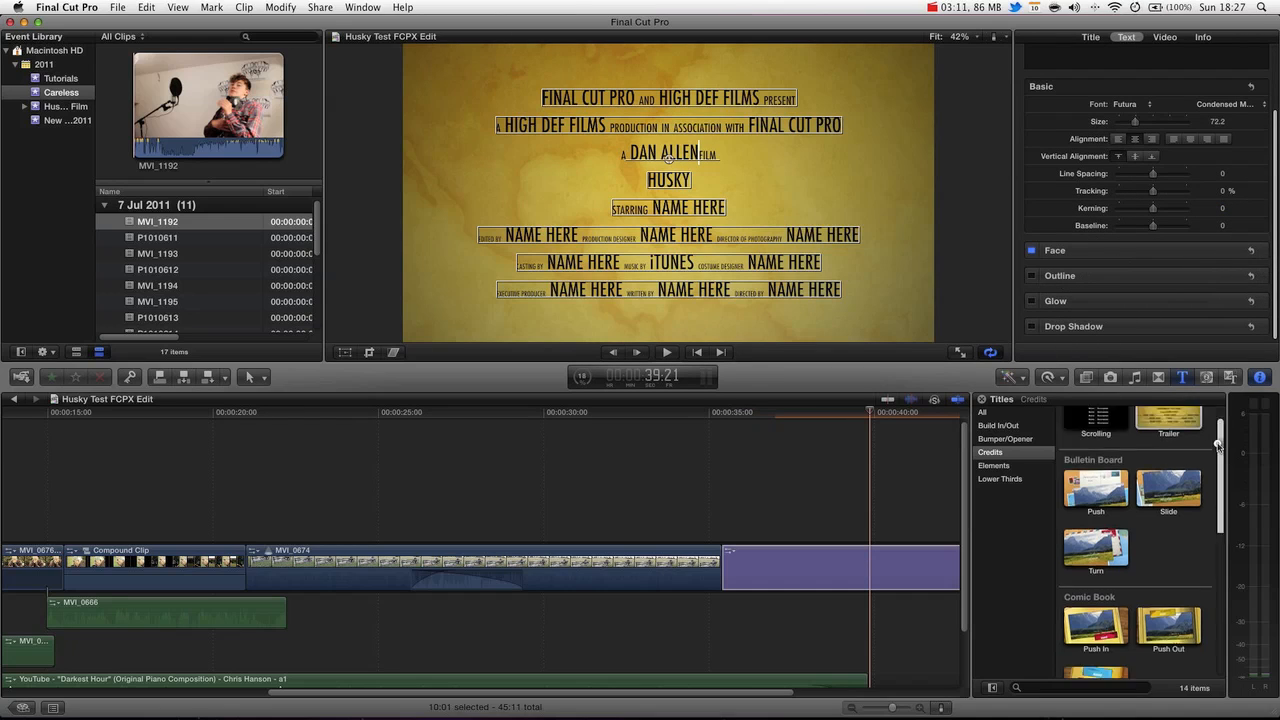
click(982, 412)
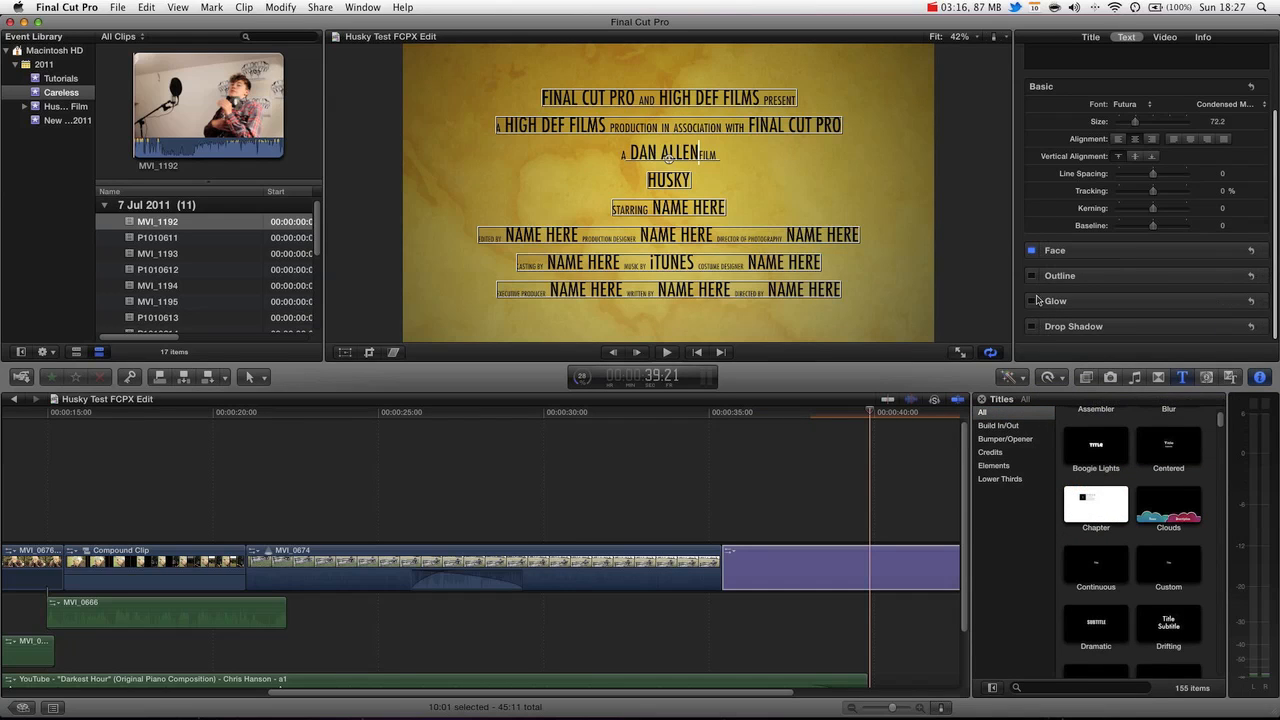
scroll(1045, 166, up, 3)
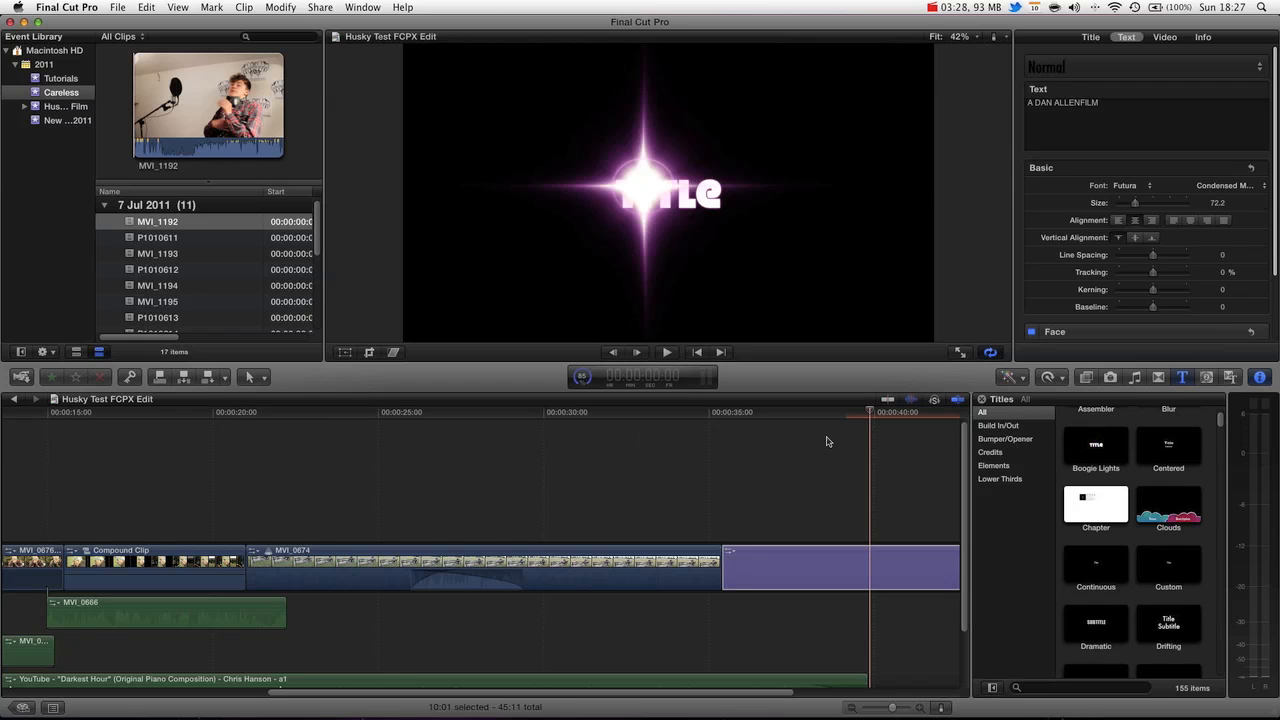
Try the Trailer title as a connected clip overlapping the end of MVI_0674, and return it to the end of the storyline
click(616, 413)
mouse_move(596, 417)
mouse_down()
mouse_move(443, 420)
mouse_move(683, 420)
mouse_move(557, 420)
mouse_move(604, 438)
mouse_up()
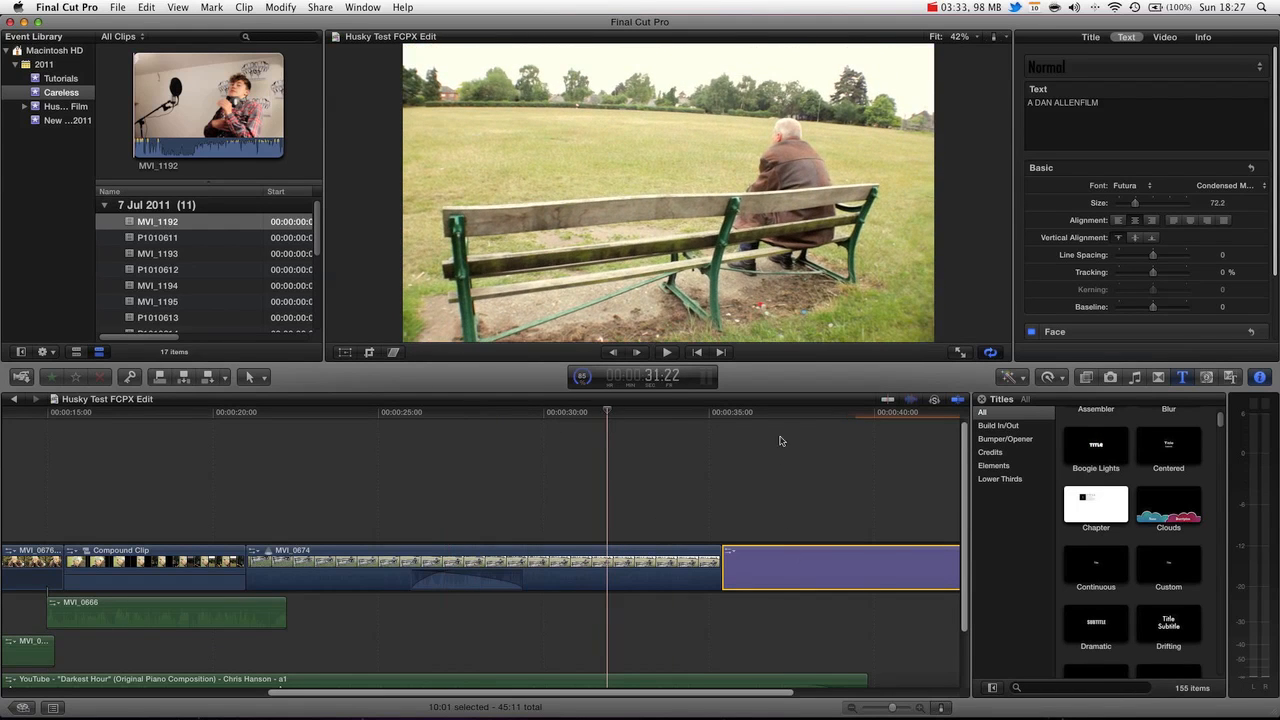
drag(789, 414, 811, 415)
drag(816, 558, 705, 510)
drag(672, 413, 676, 415)
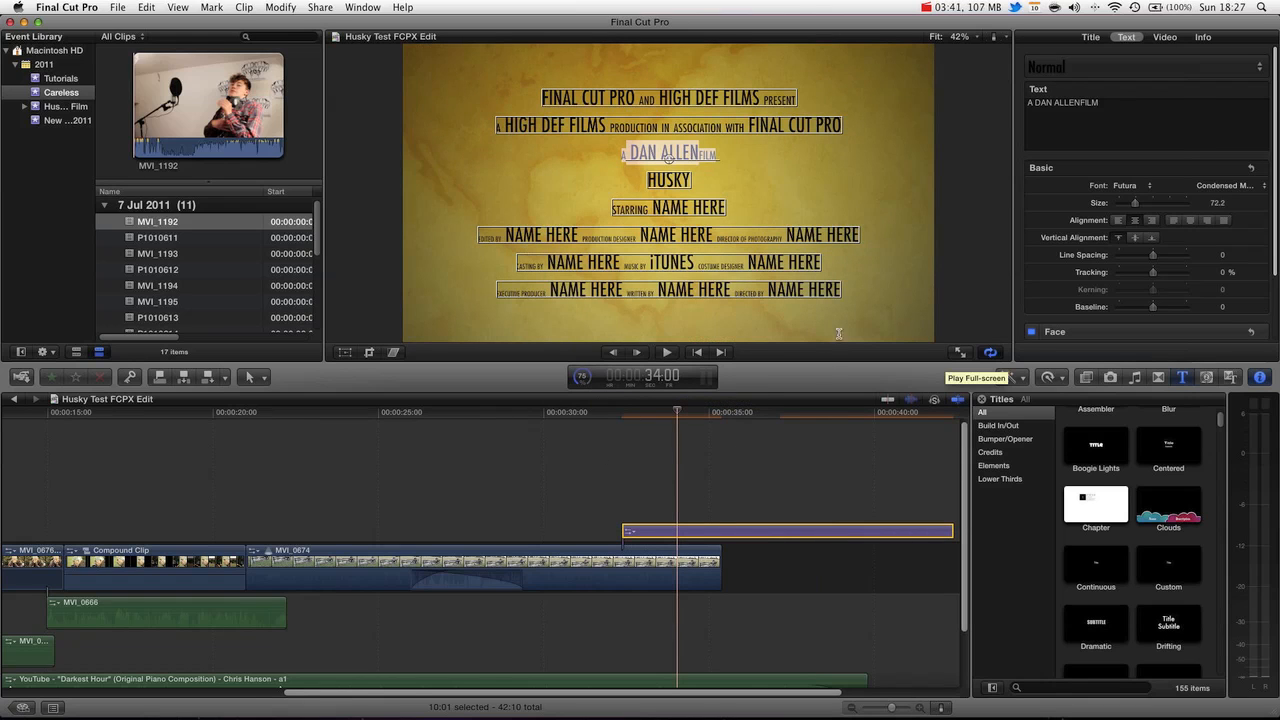
drag(751, 529, 885, 575)
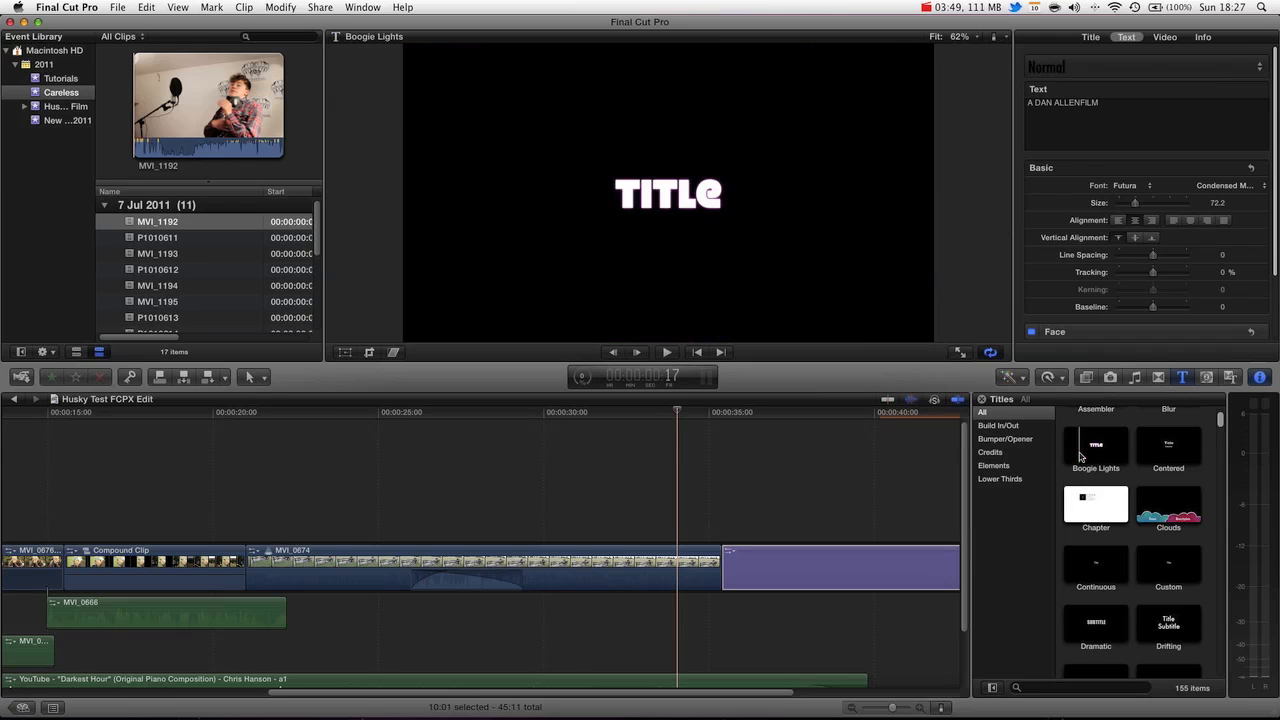
Connect the Boogie Lights title above the end of the MVI_0674 clip, starting at about 33:02
click(1093, 452)
drag(648, 503, 646, 509)
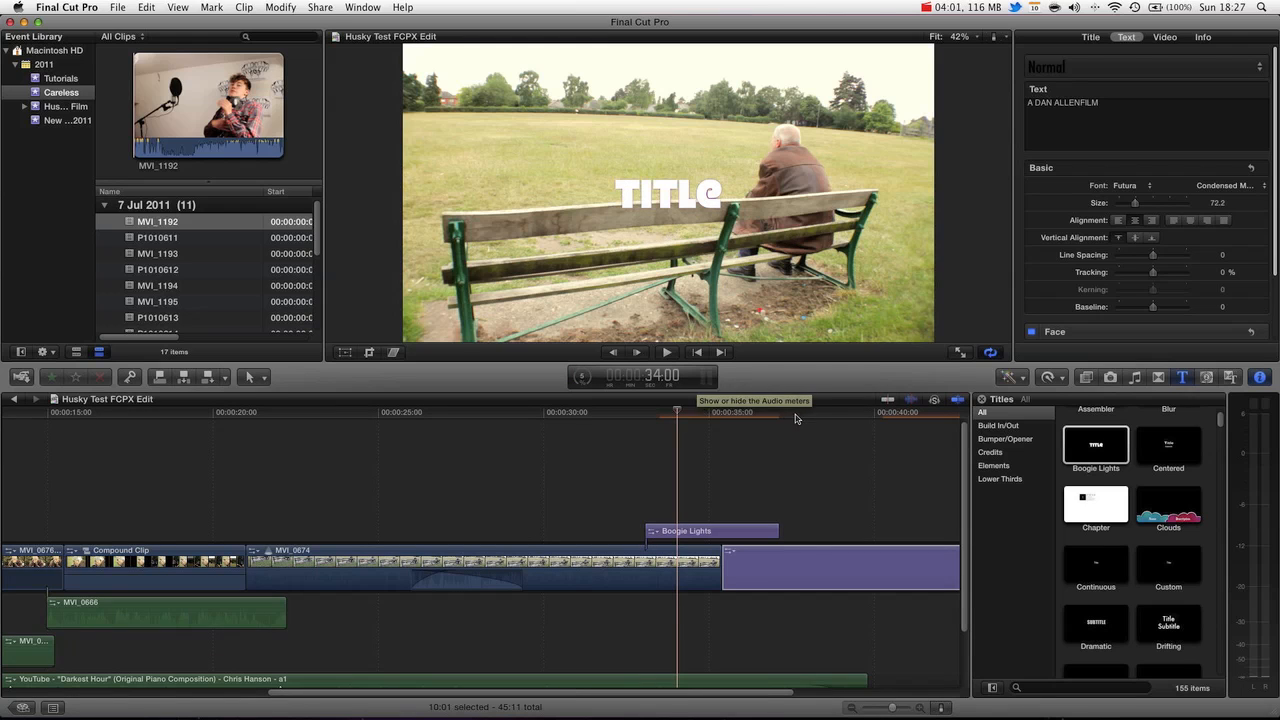
click(809, 567)
click(714, 430)
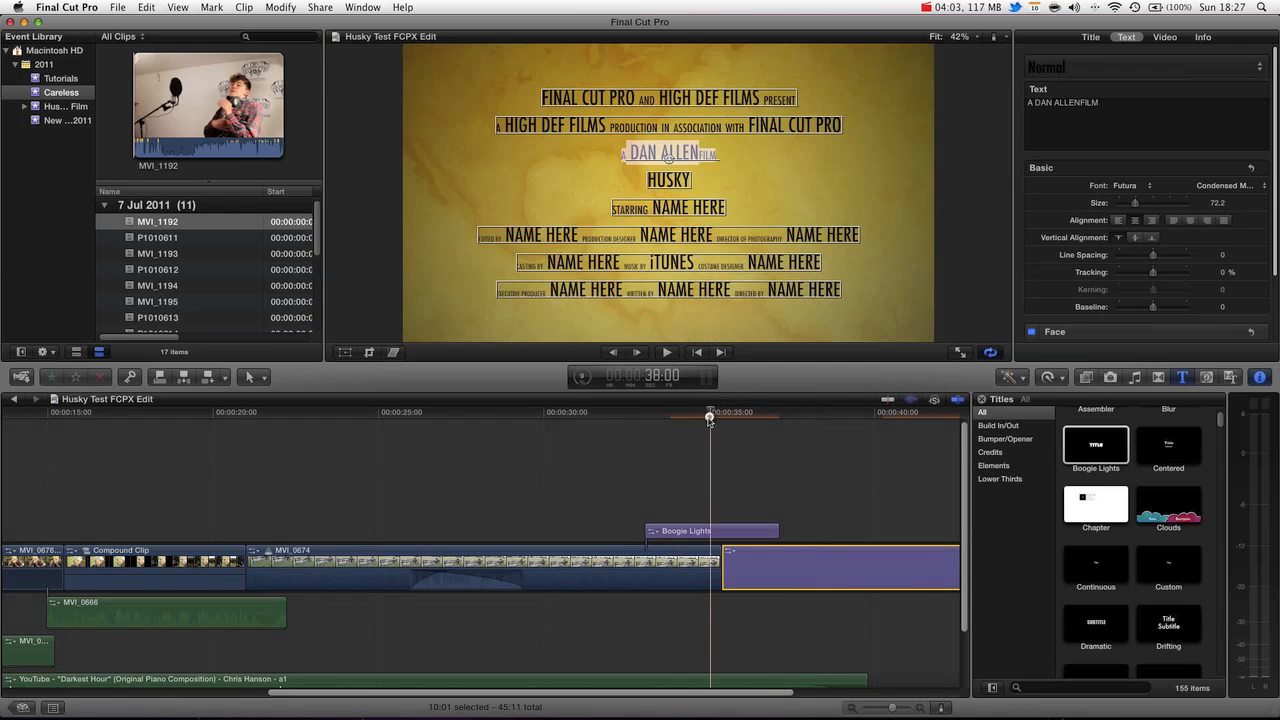
Try to replace the Boogie Lights title's placeholder text, and undo the deletion of that title clip
click(724, 534)
double_click(677, 201)
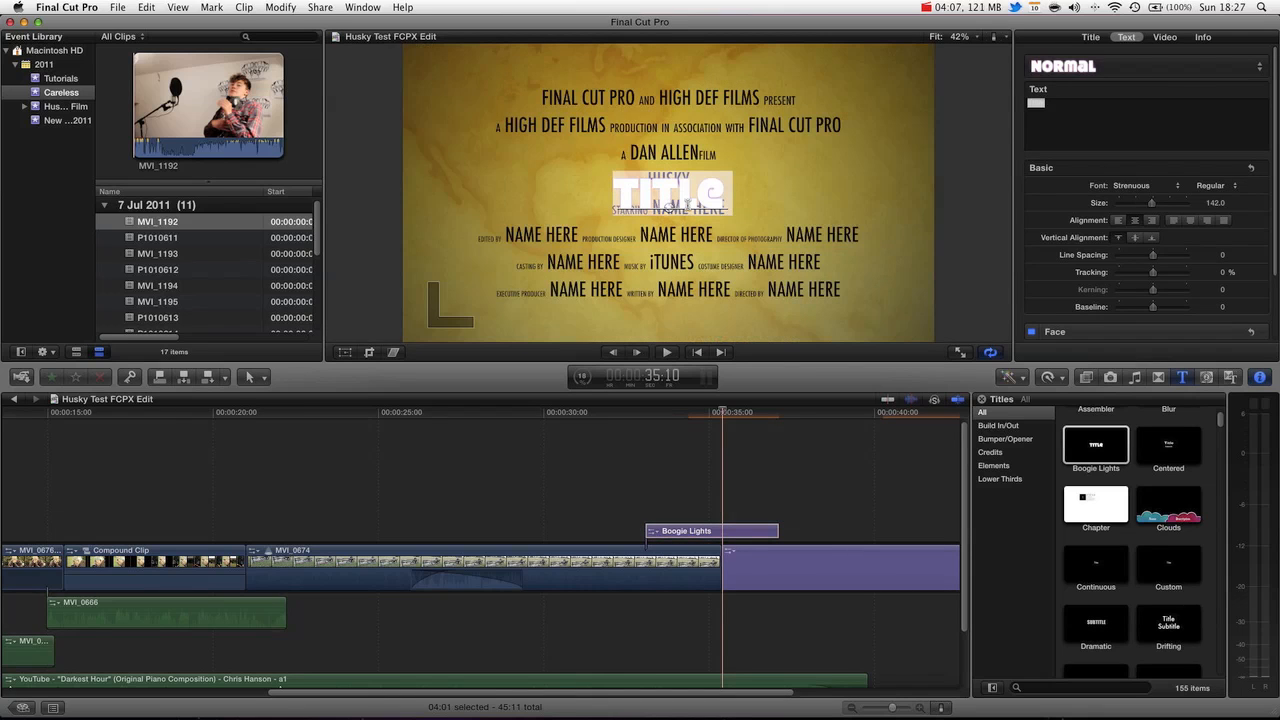
click(664, 415)
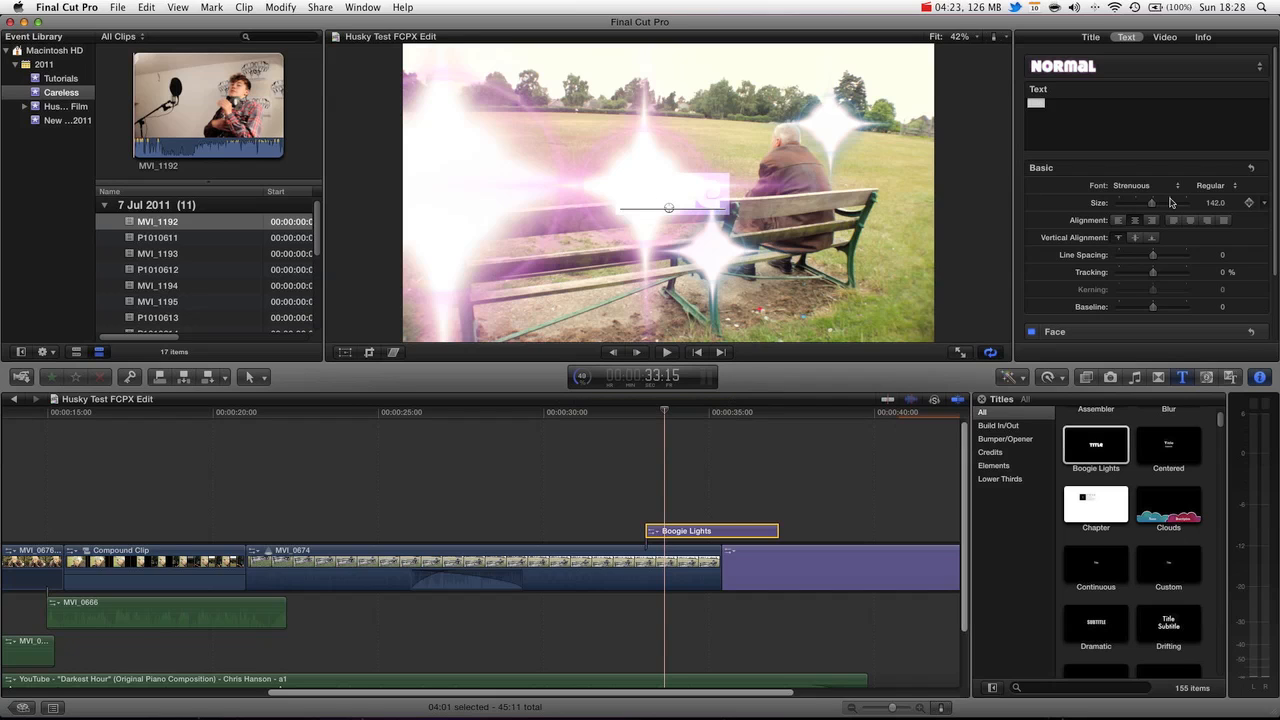
key(h)
key(Delete)
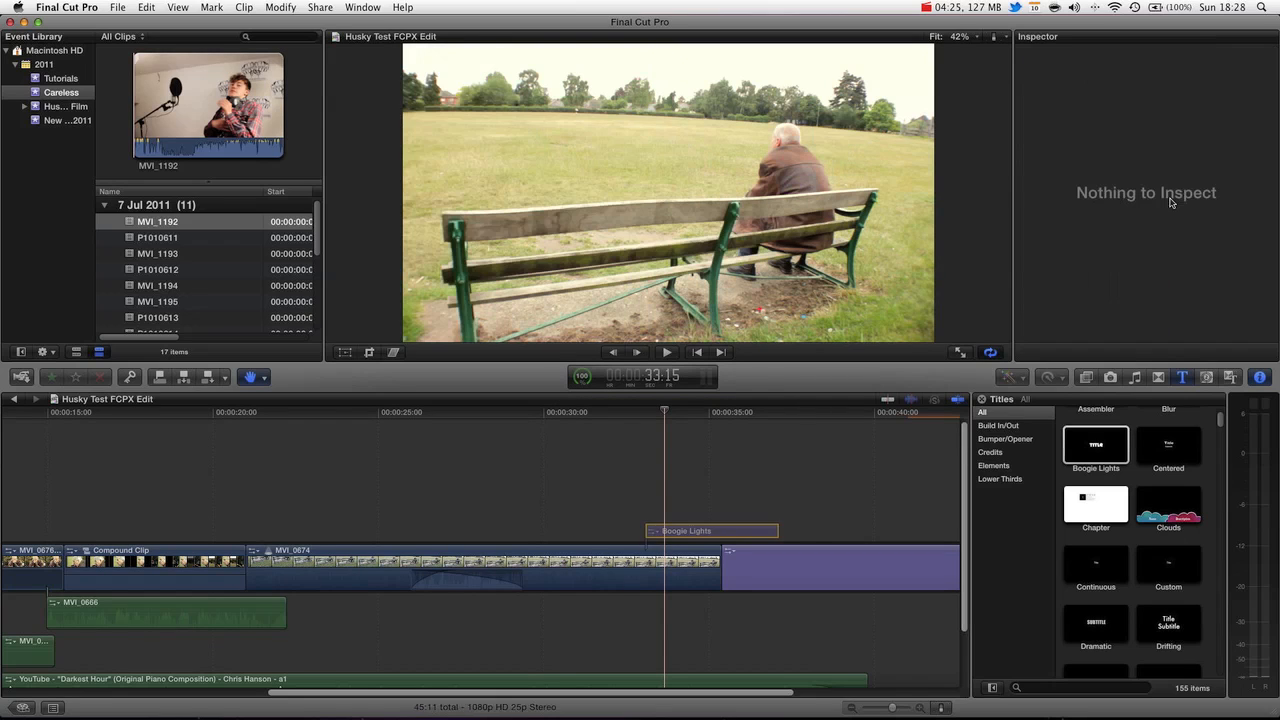
key(super+z)
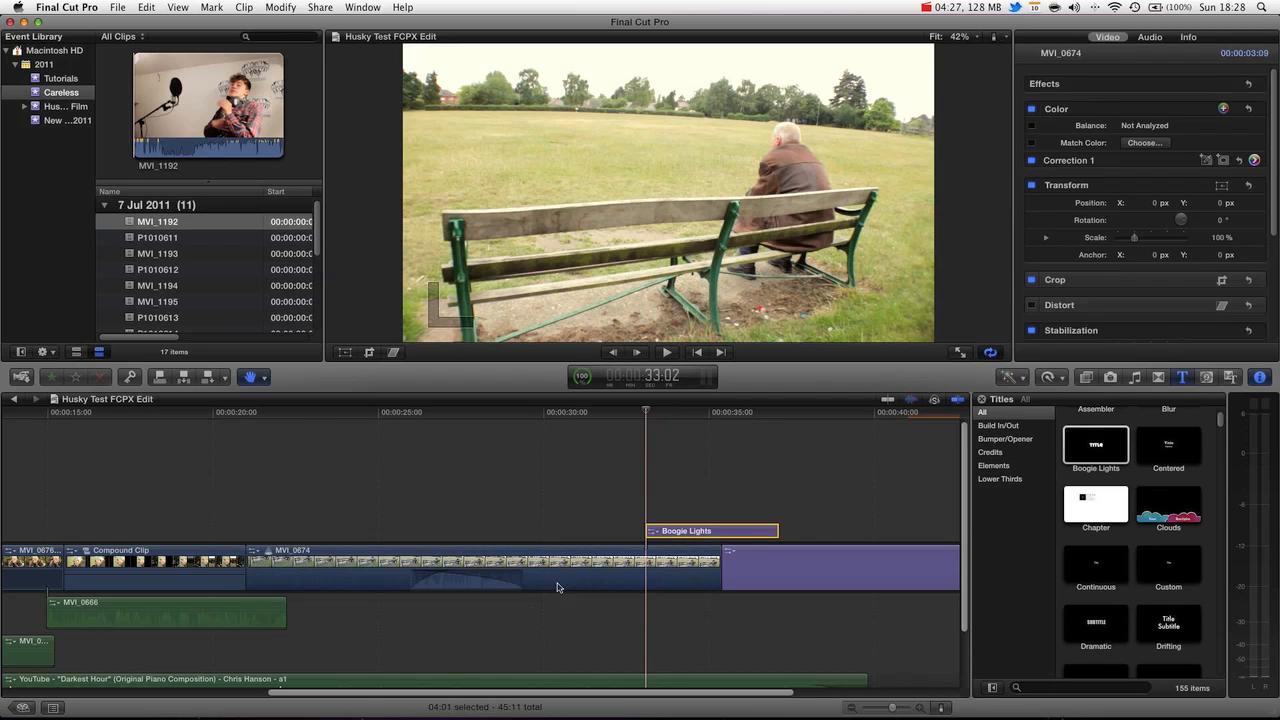
Replace the Boogie Lights title's placeholder text with HUSKY and play the title back over the bench footage
click(681, 425)
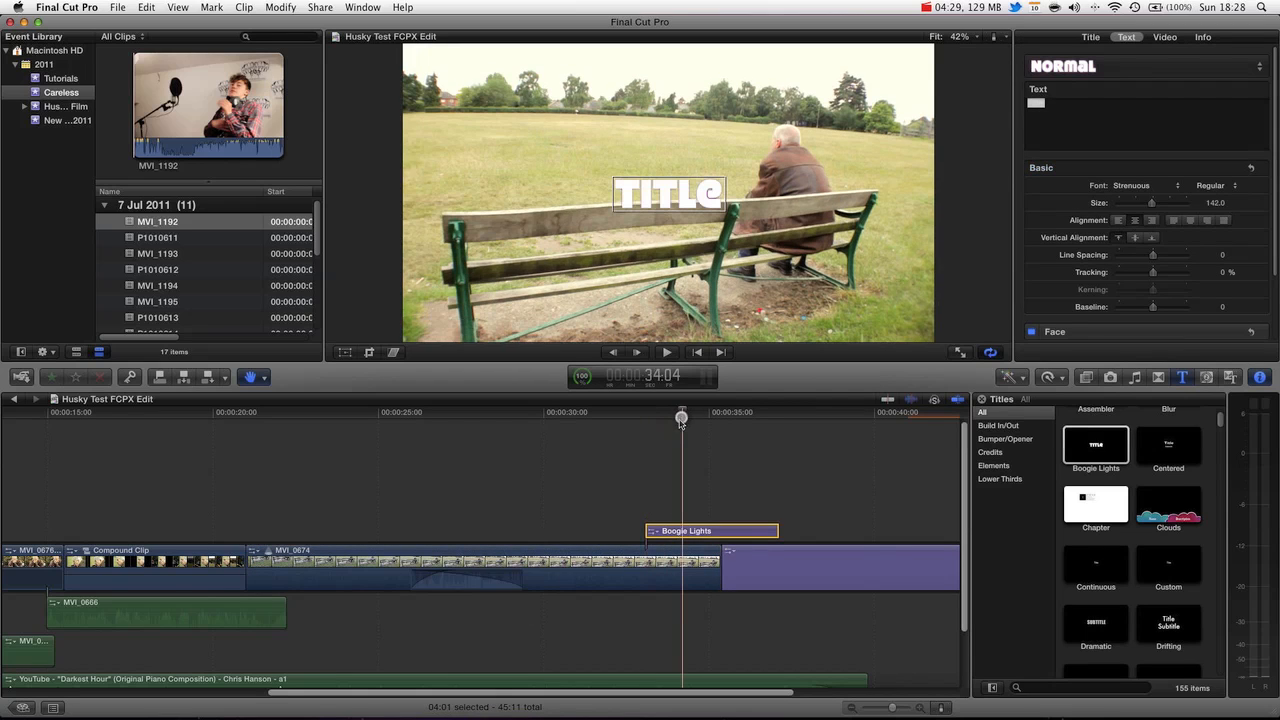
click(658, 193)
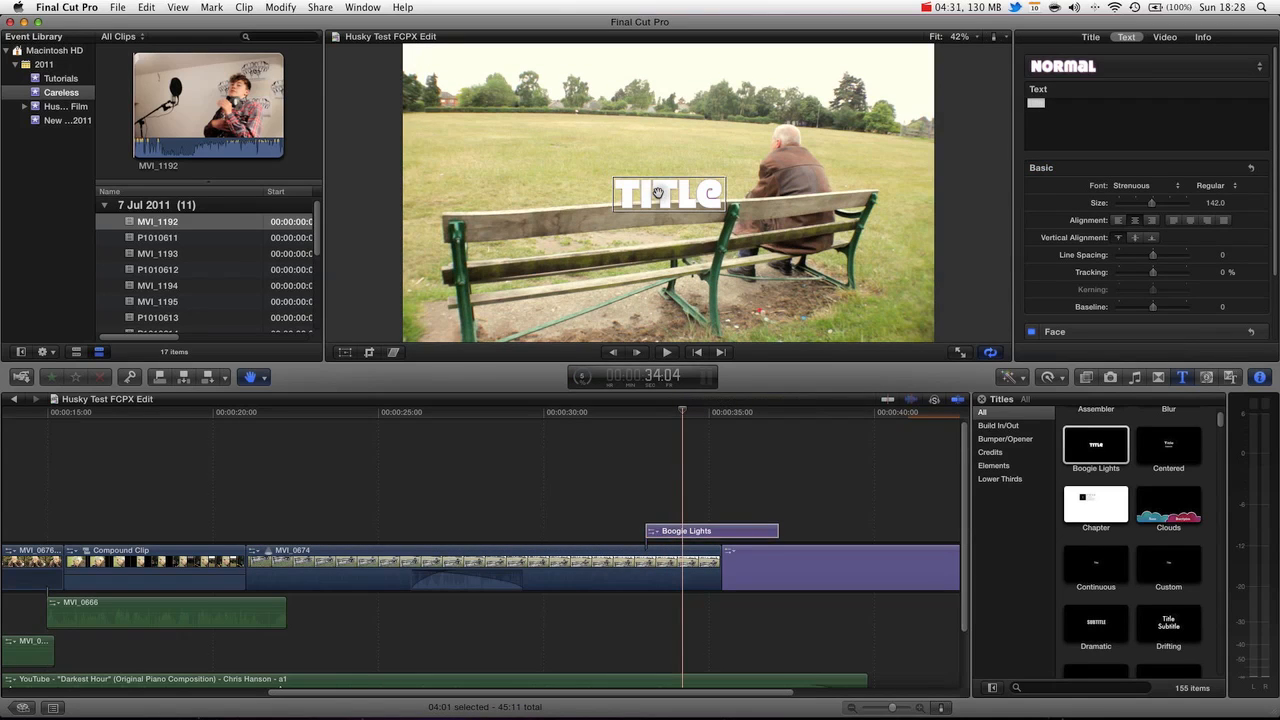
double_click(658, 193)
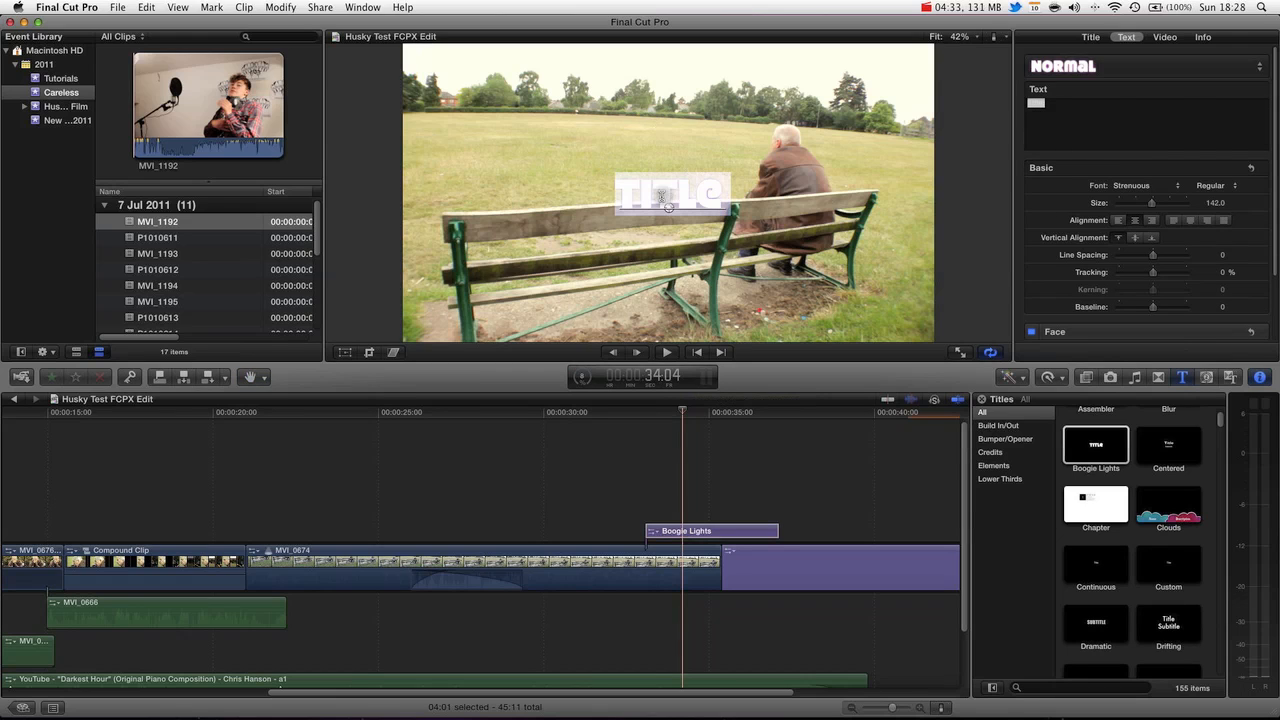
key(BackSpace)
text(HUSKY)
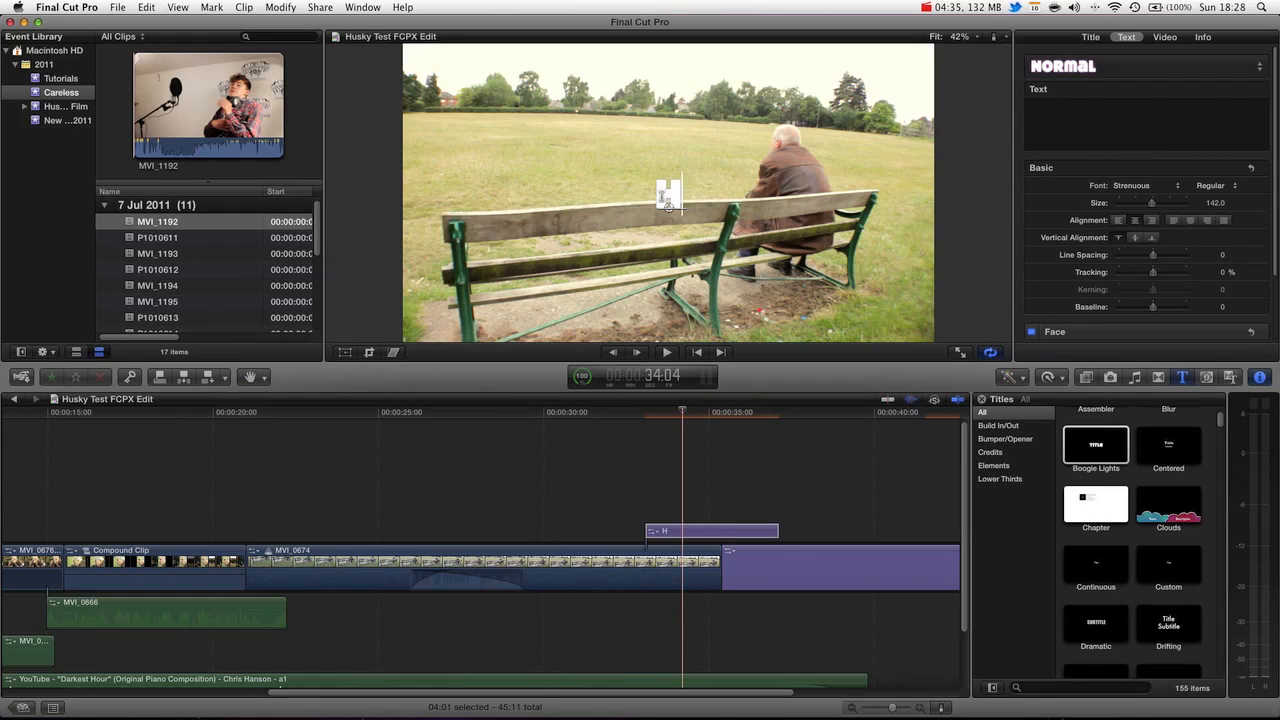
click(645, 413)
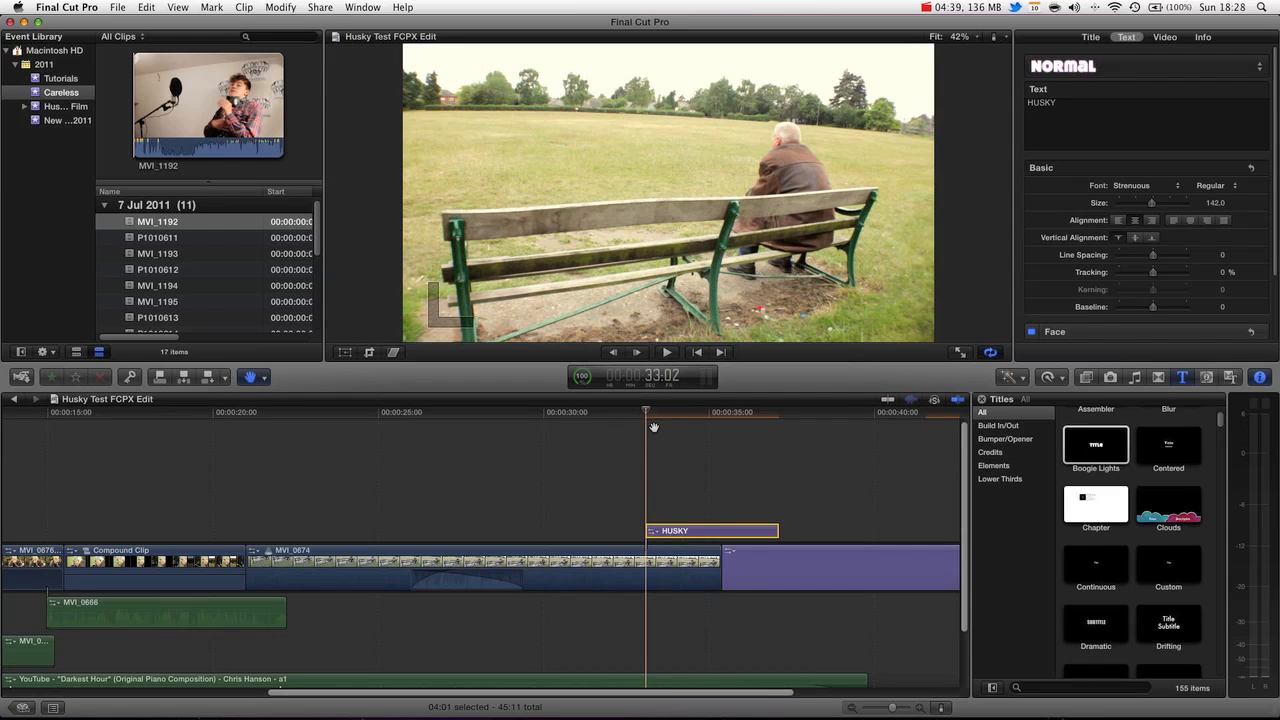
click(601, 420)
key(space)
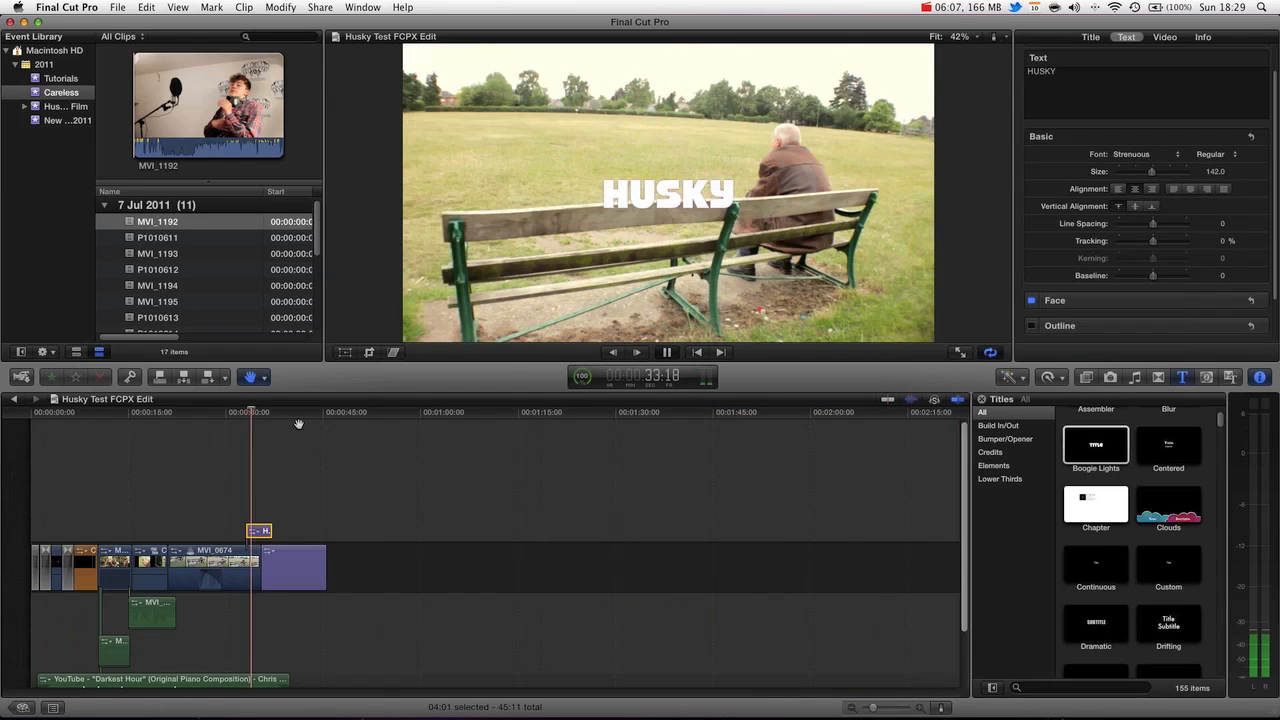
key(space)
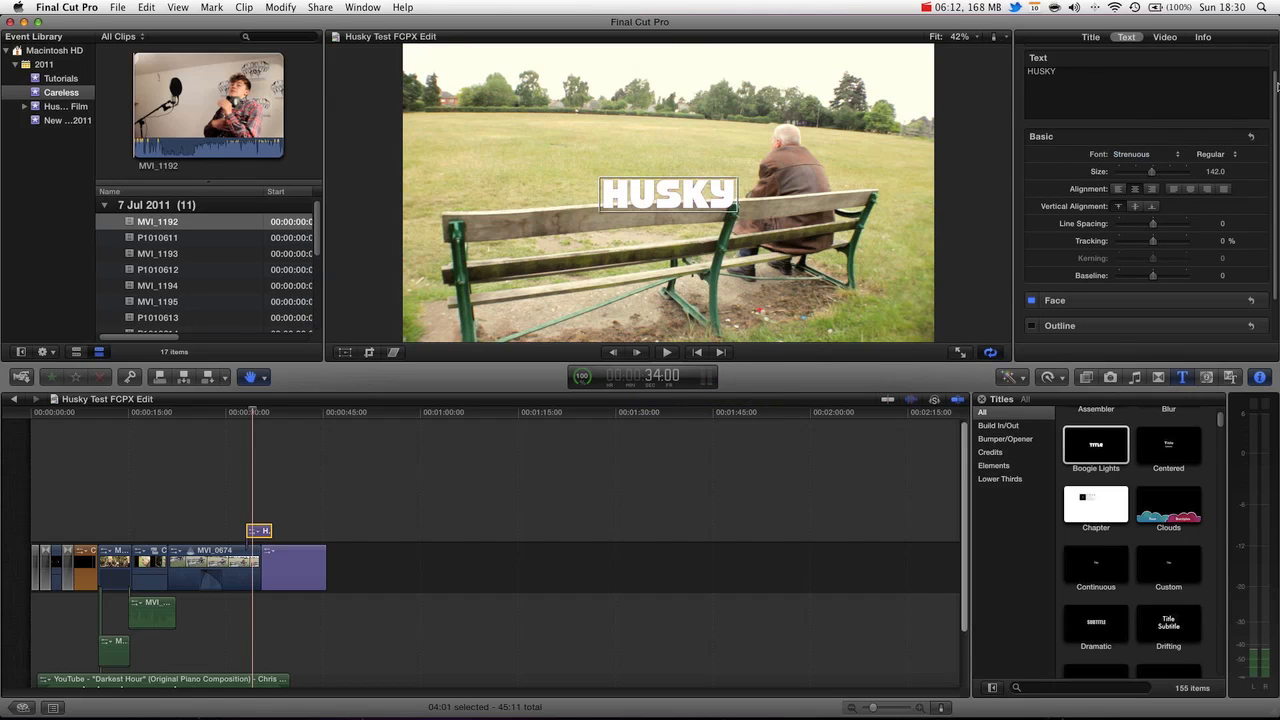
Try left and right alignment on the HUSKY title's text, and return it to centre alignment
scroll(1275, 95, down, 2)
scroll(1275, 95, down, 1)
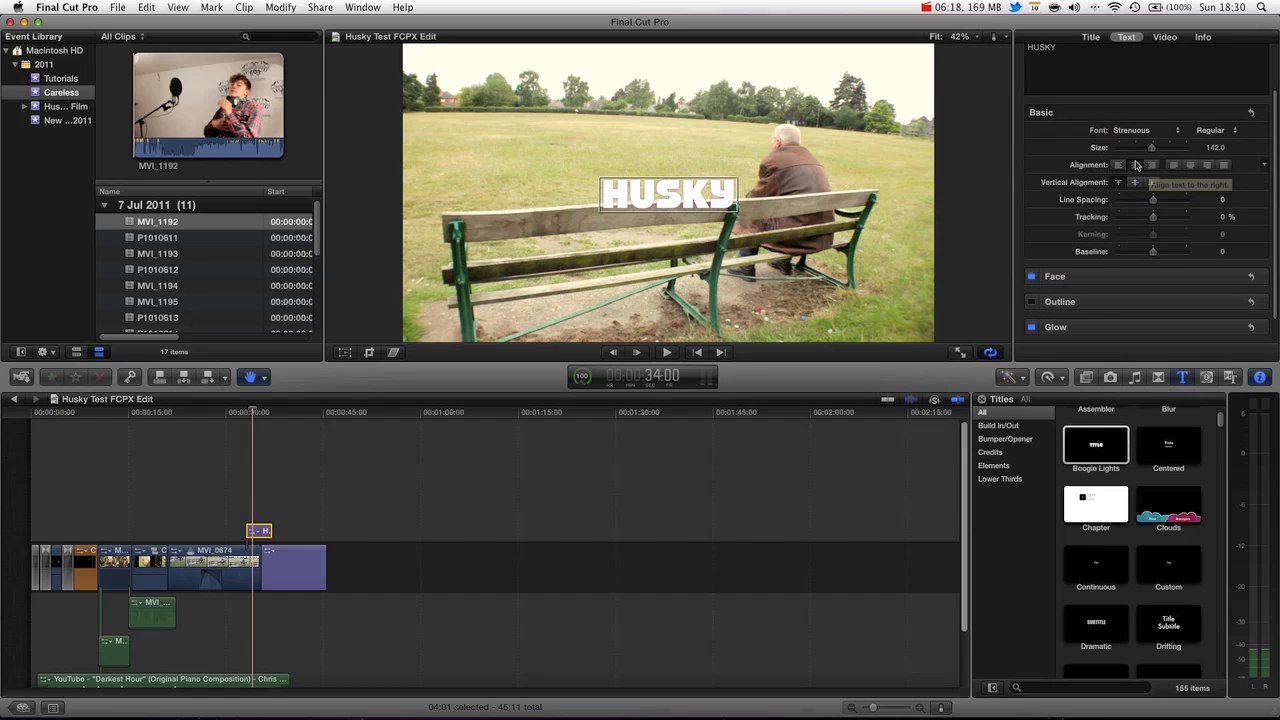
click(1121, 166)
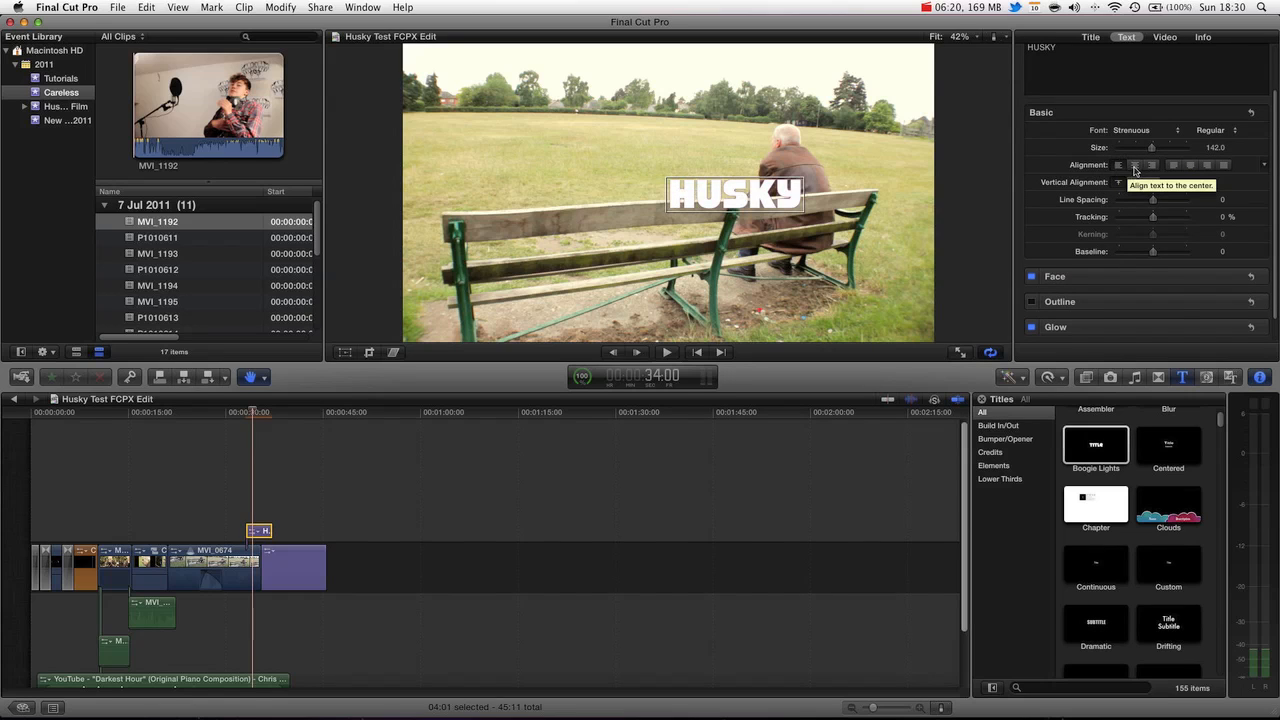
click(1136, 166)
click(1150, 166)
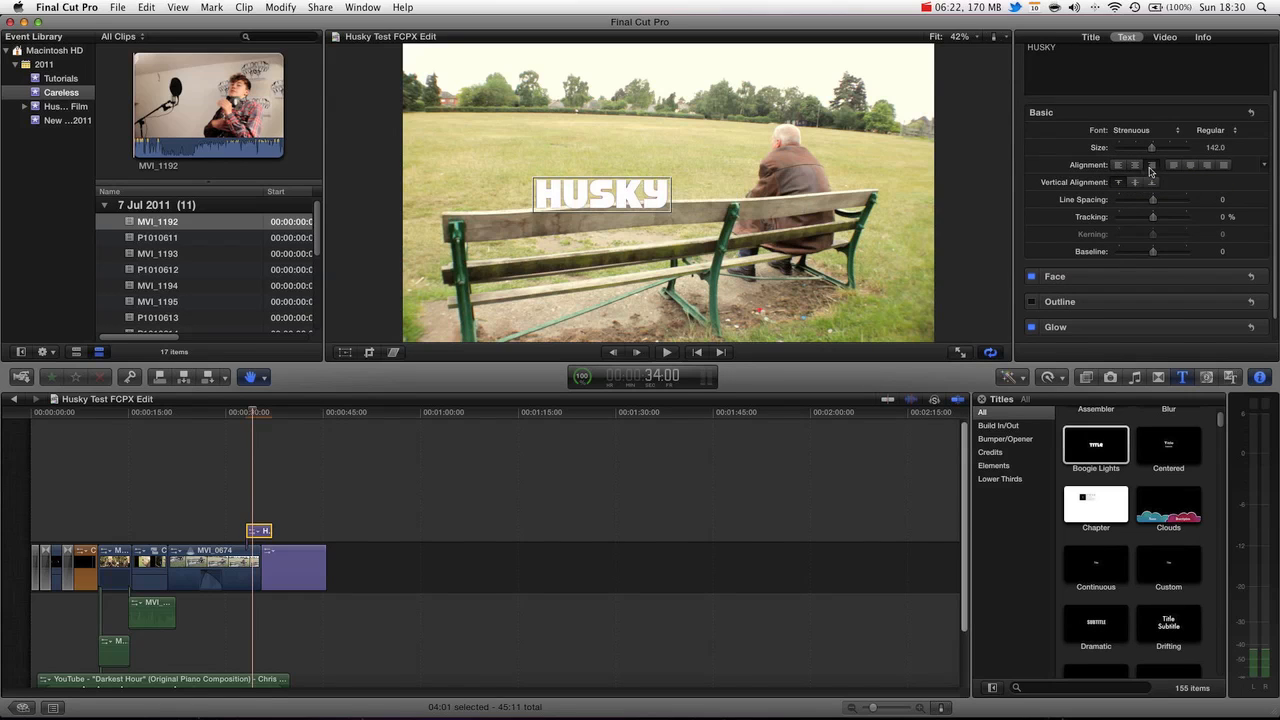
click(1137, 167)
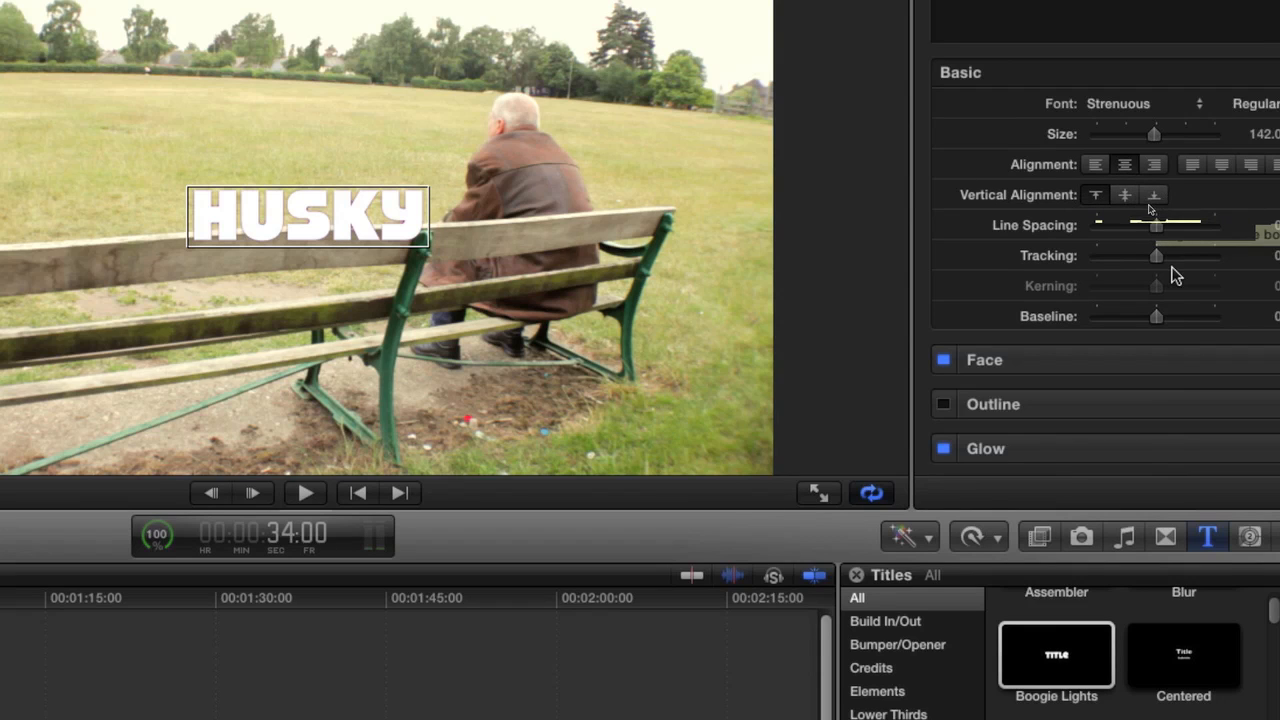
Set the HUSKY title's line spacing to 22 and keyframe its tracking at 19.75% at 34:00
drag(1157, 222, 1165, 232)
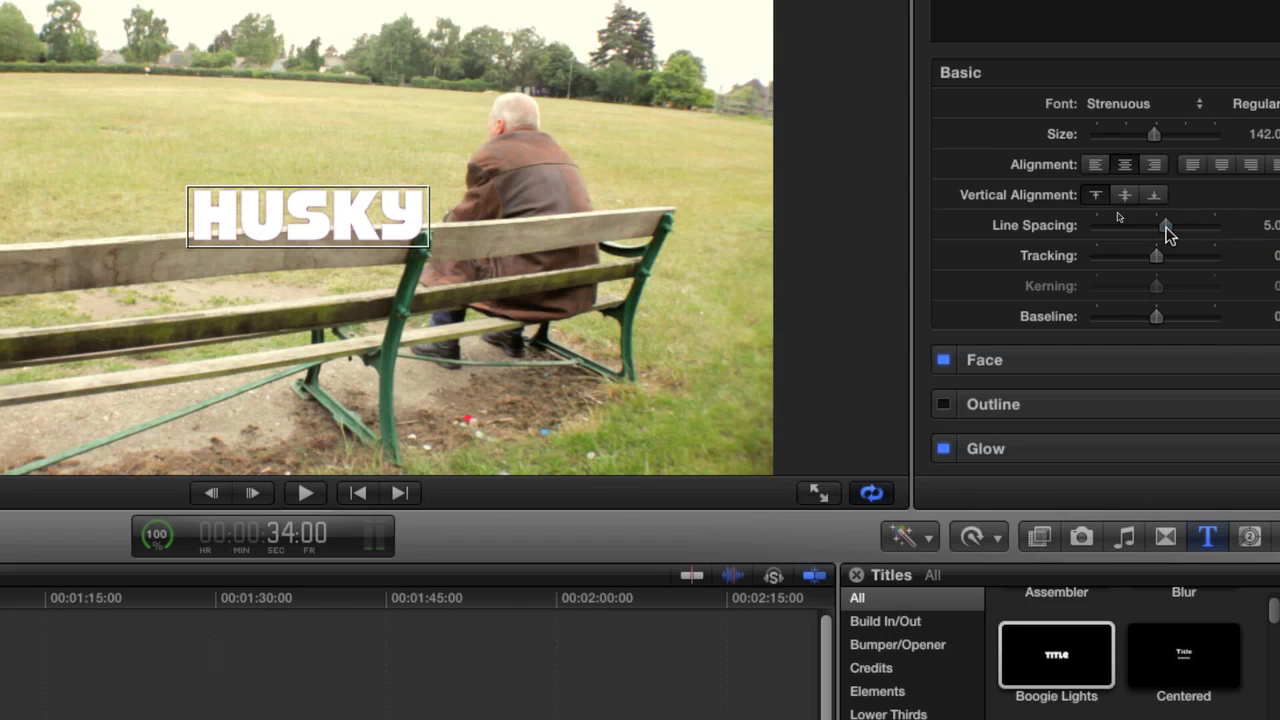
drag(1166, 229, 1169, 231)
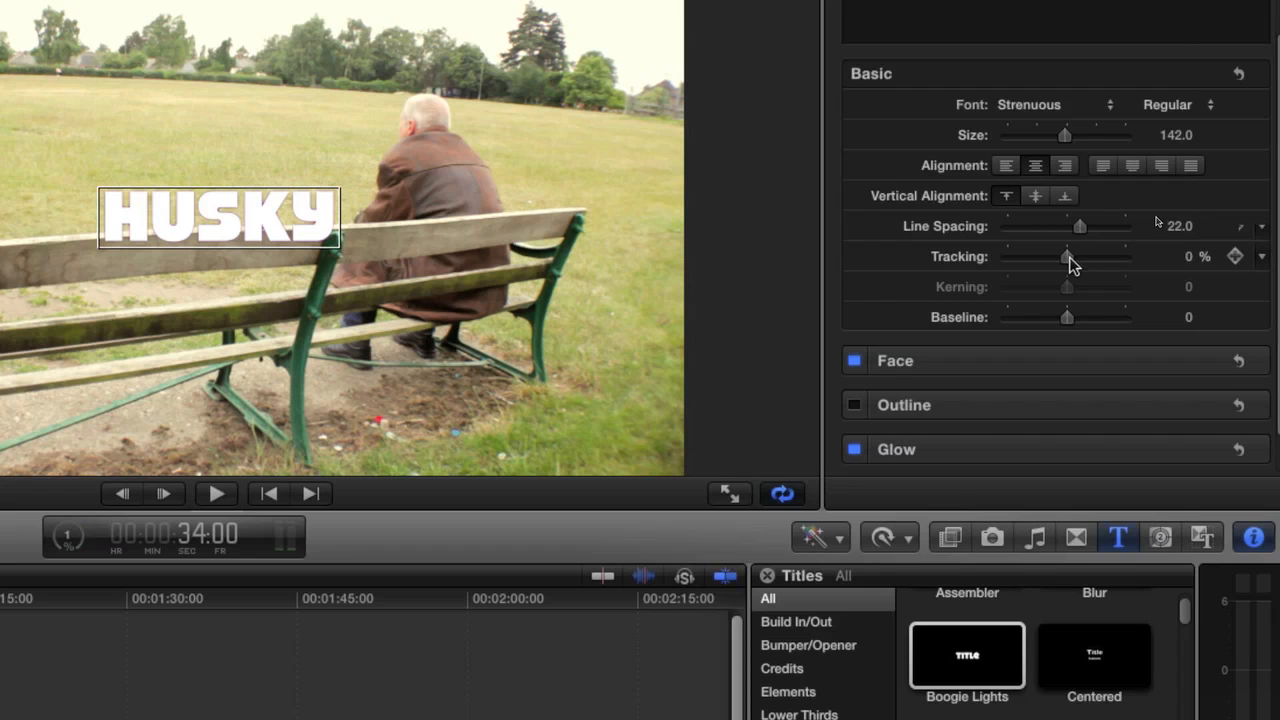
mouse_move(1070, 258)
mouse_down()
mouse_move(1088, 258)
mouse_move(1049, 257)
mouse_move(1080, 258)
mouse_up()
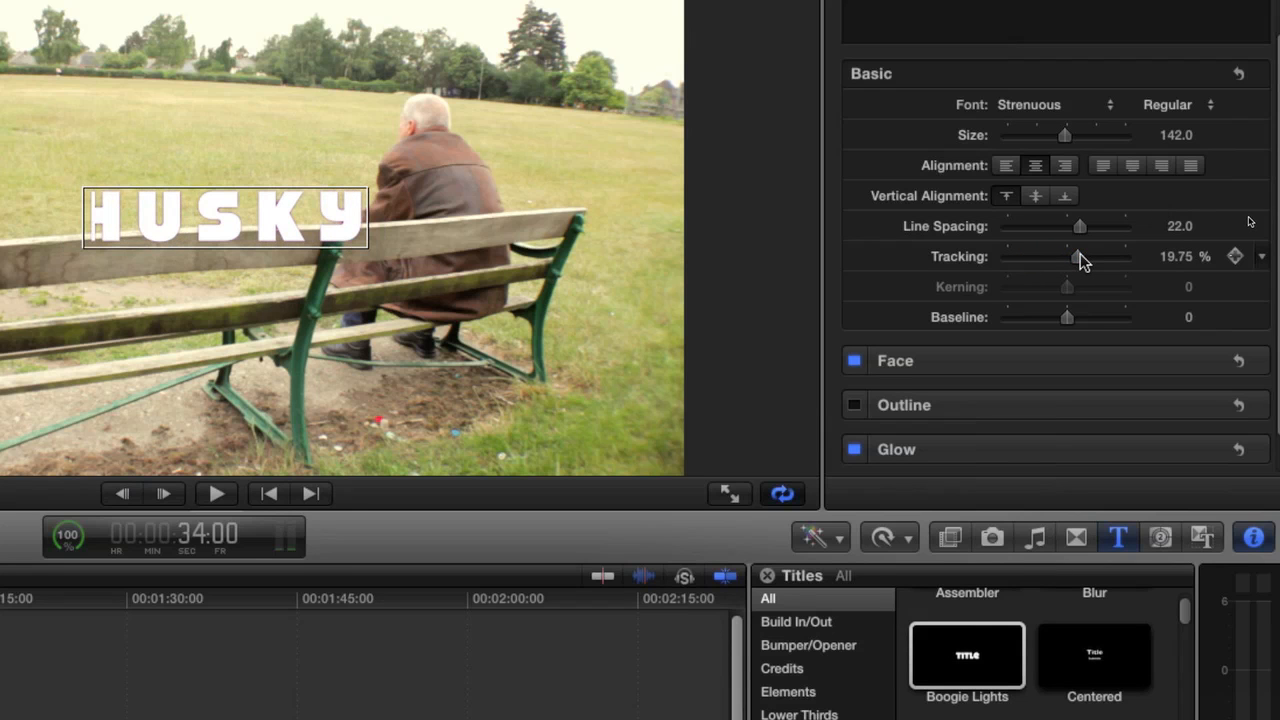
click(1235, 257)
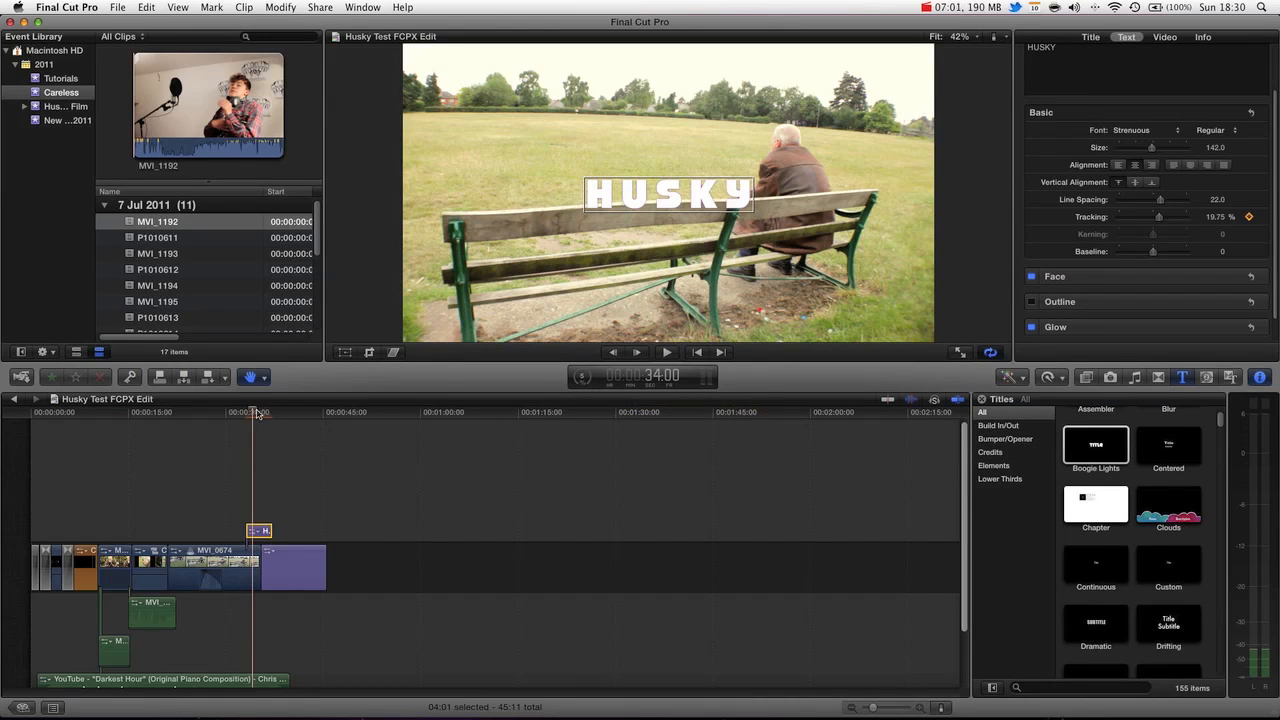
Keyframe the HUSKY title's tracking at 50% at 36:05 and play the animation from the title's start
drag(255, 413, 267, 413)
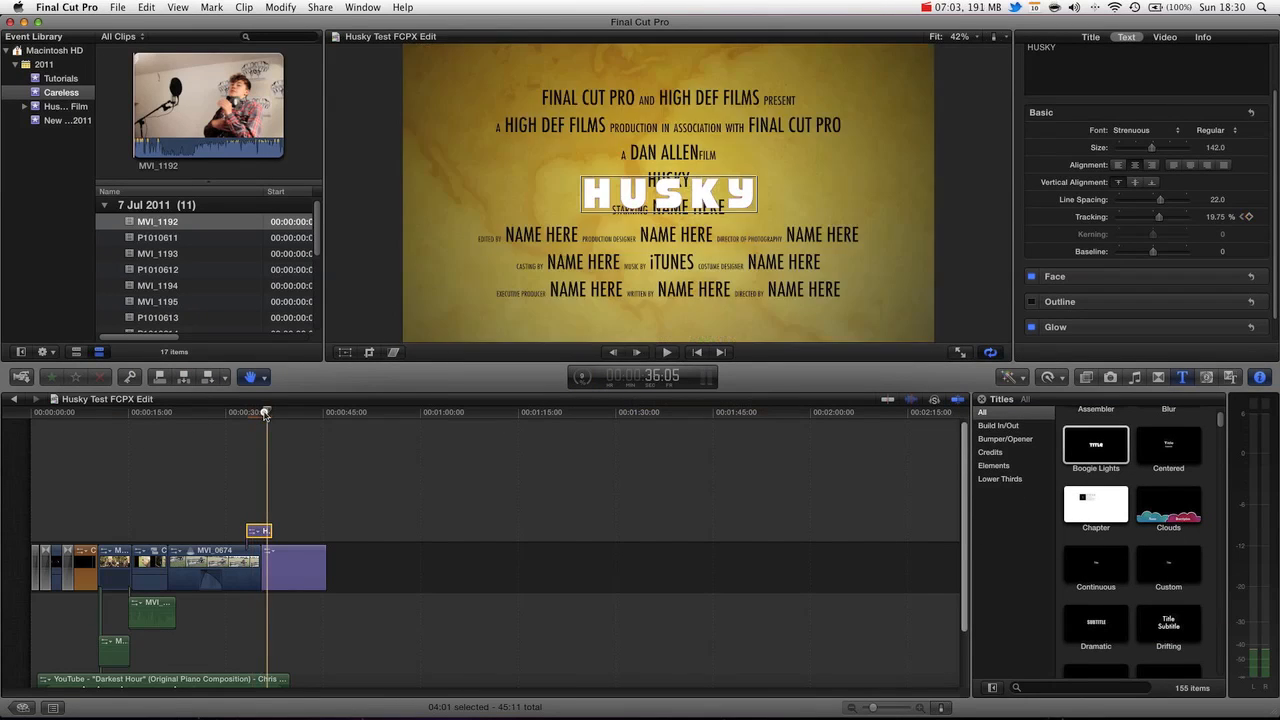
click(1248, 216)
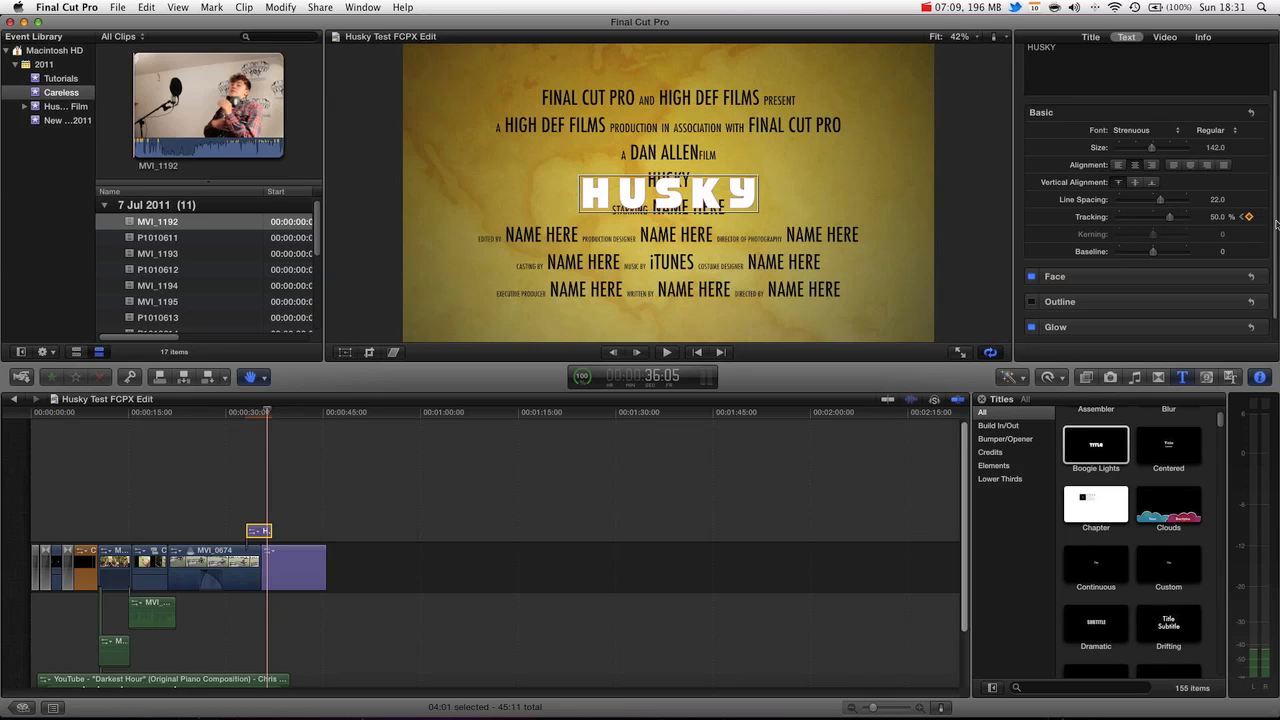
click(250, 413)
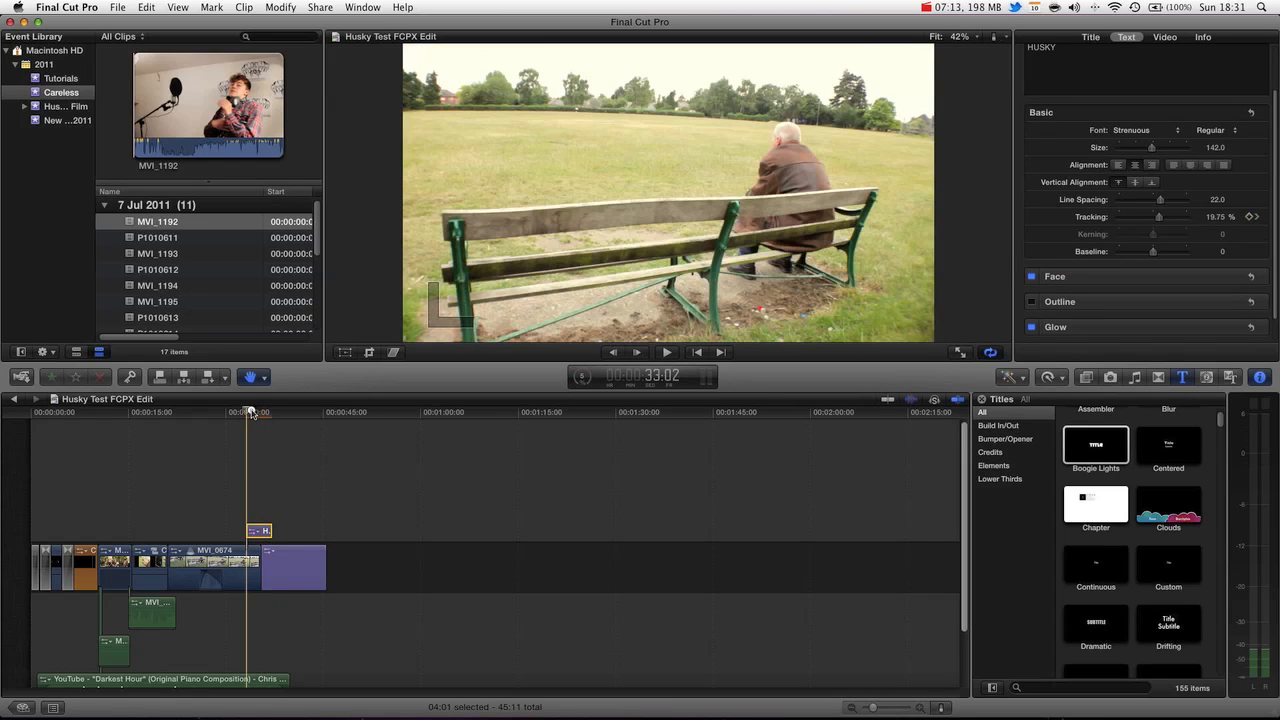
key(space)
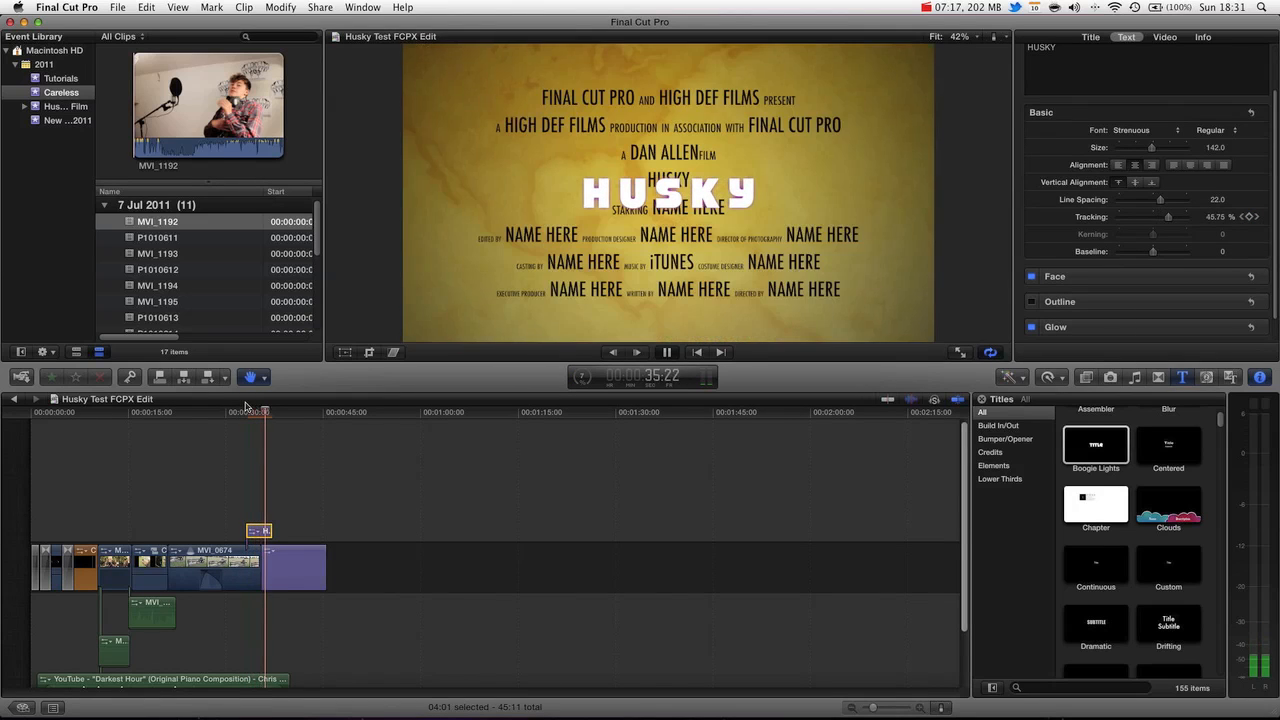
key(space)
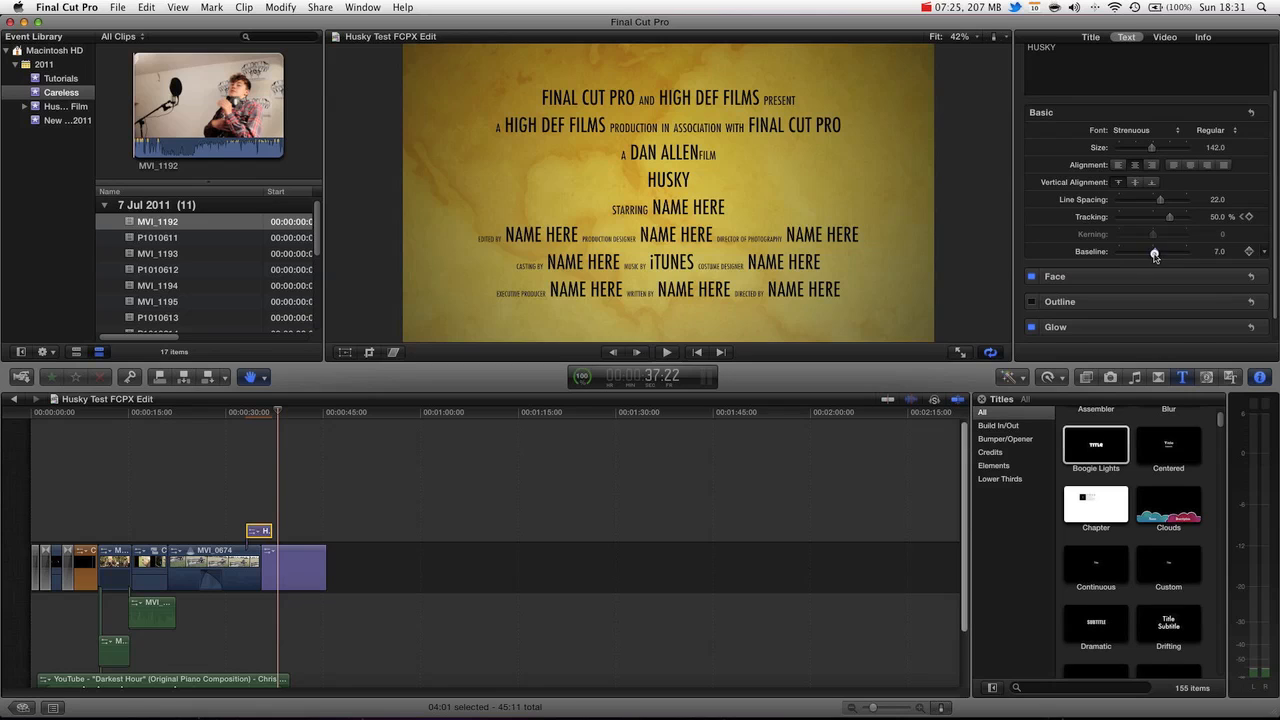
Lower the HUSKY text by setting its baseline to -60, checking it at 35:10 over the credits
click(262, 418)
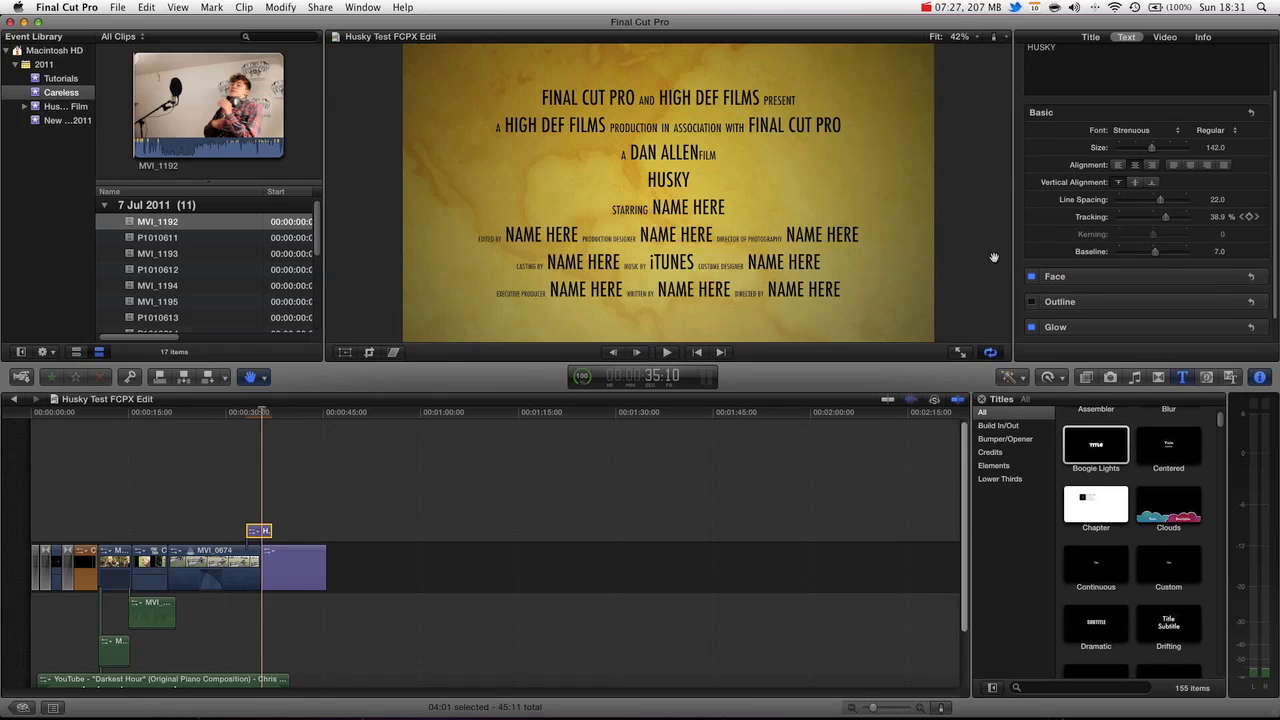
drag(1159, 254, 1118, 262)
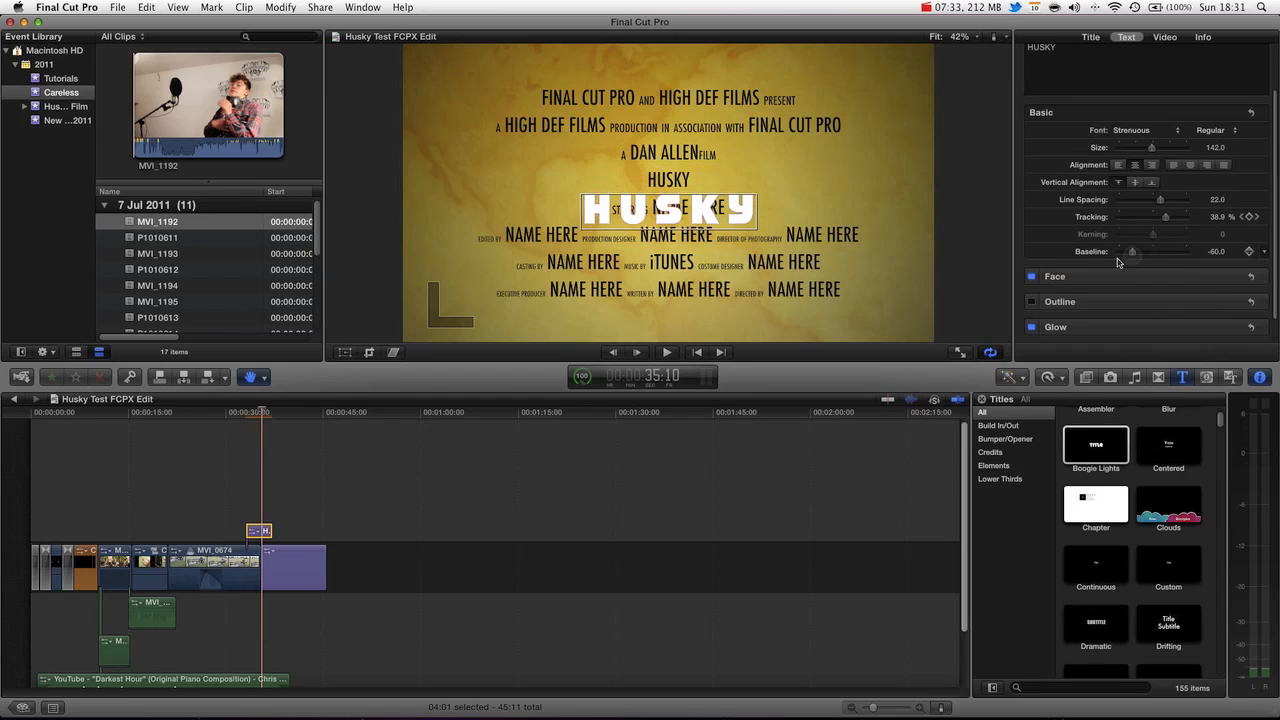
scroll(1080, 292, down, 1)
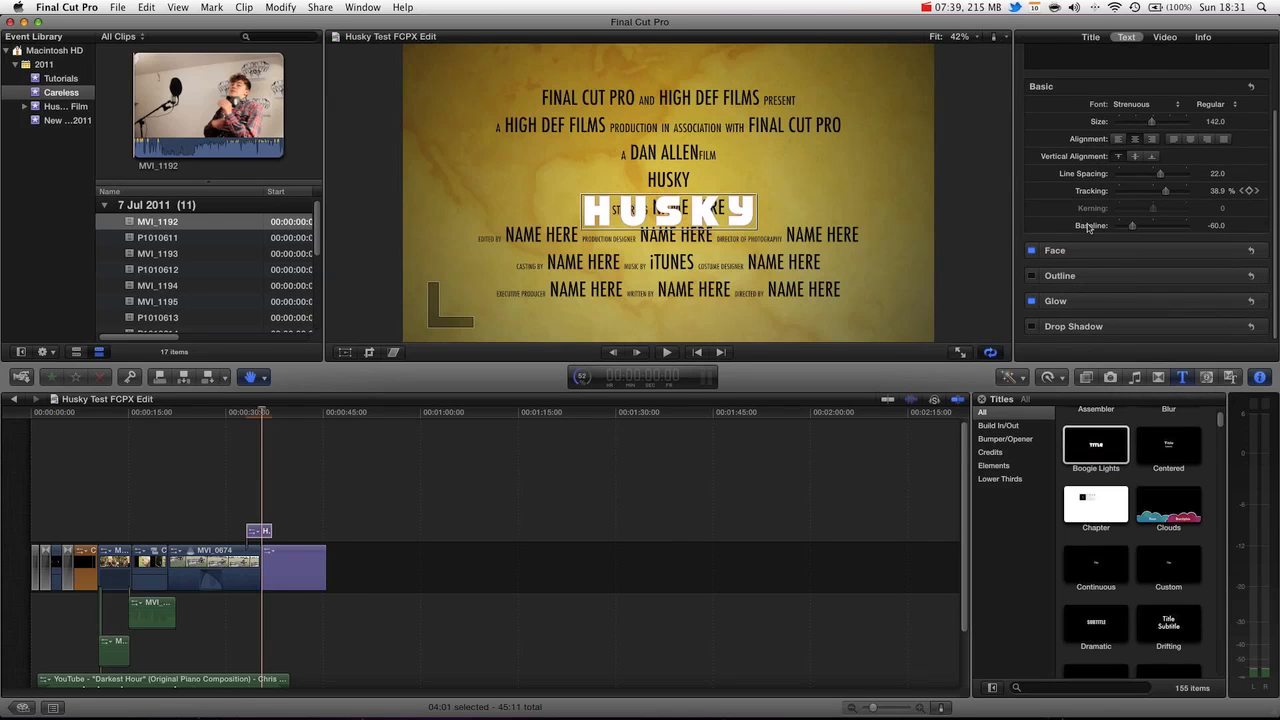
scroll(1092, 181, up, 3)
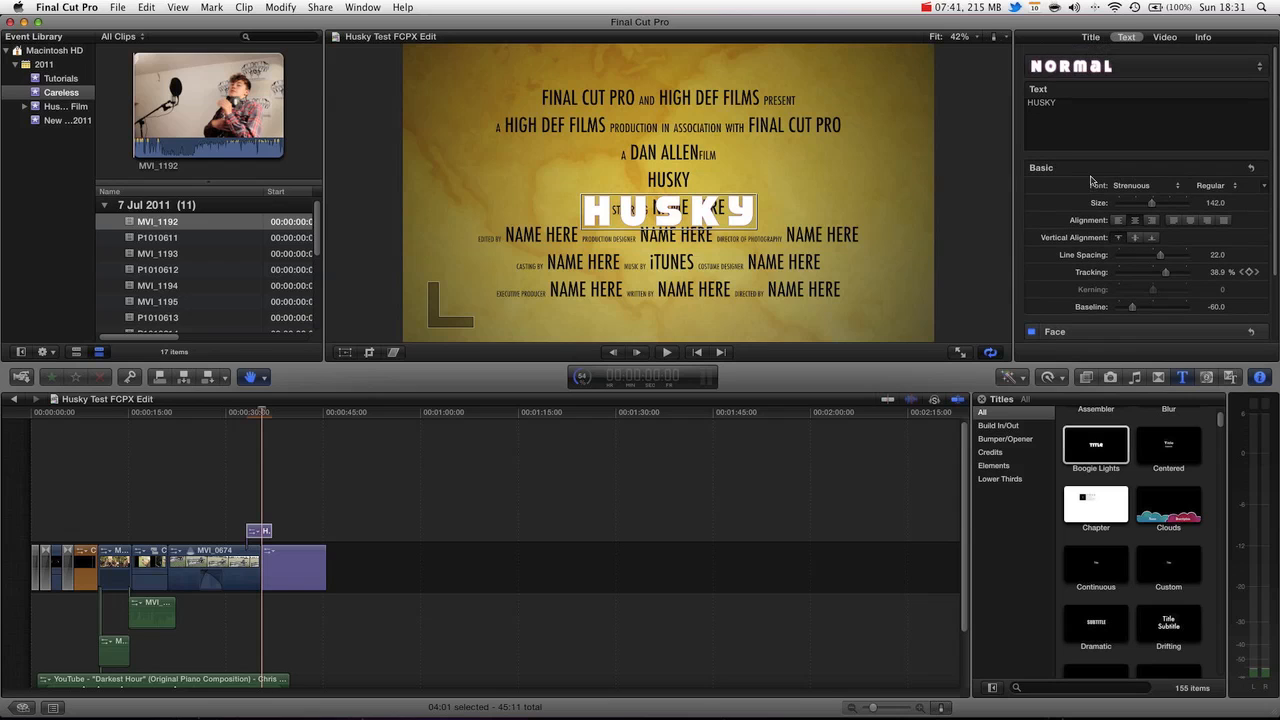
scroll(1092, 181, down, 2)
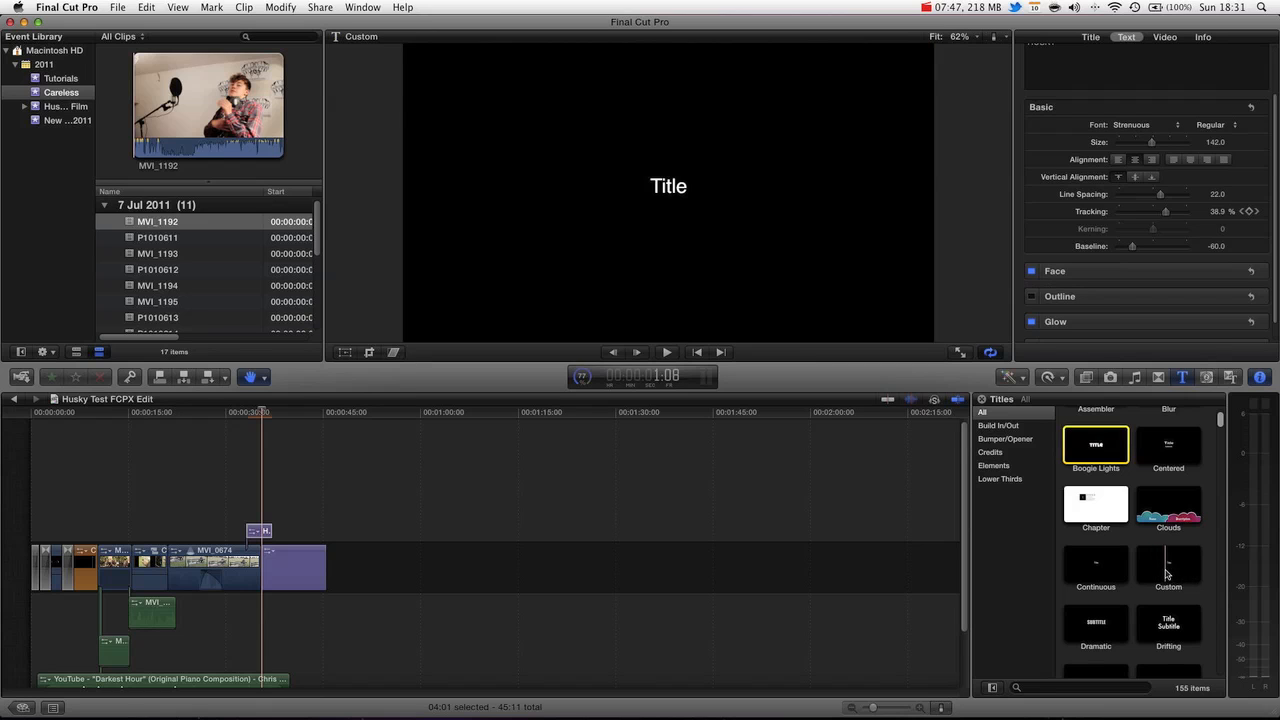
Connect the Custom title above the HUSKY title, starting slightly before it, and browse more of the available titles
drag(1167, 573, 241, 512)
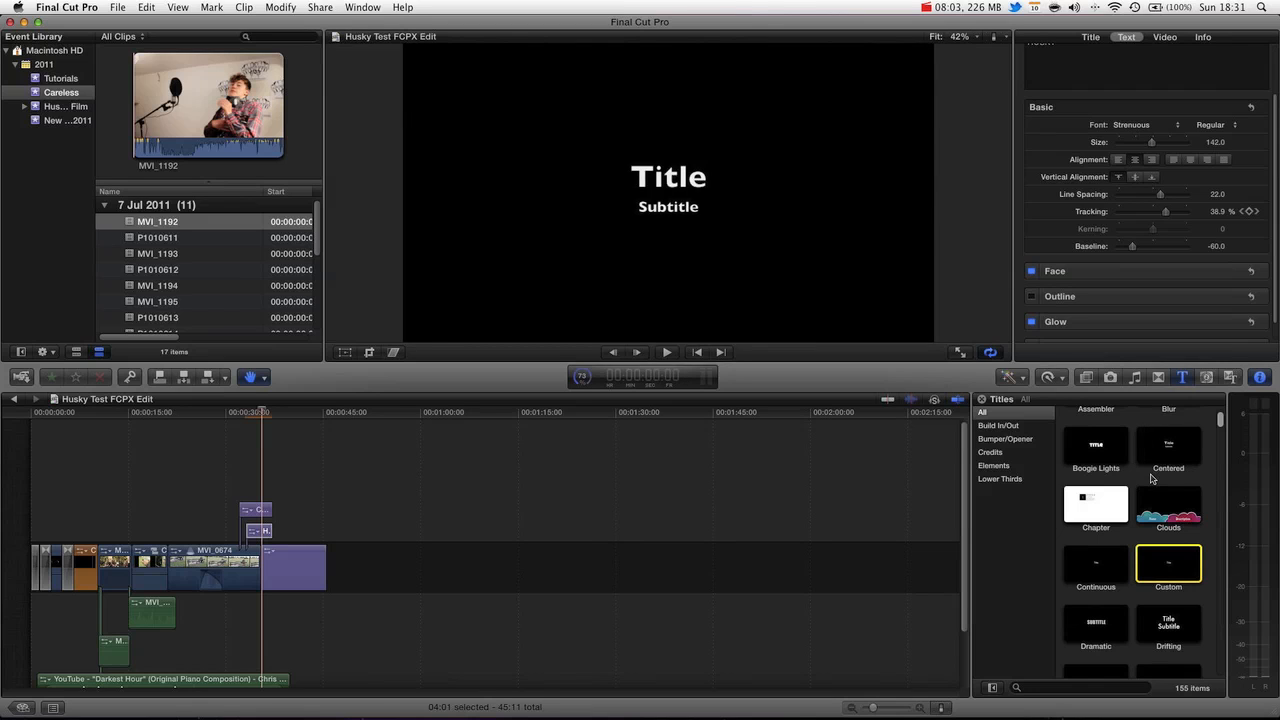
scroll(1177, 486, down, 5)
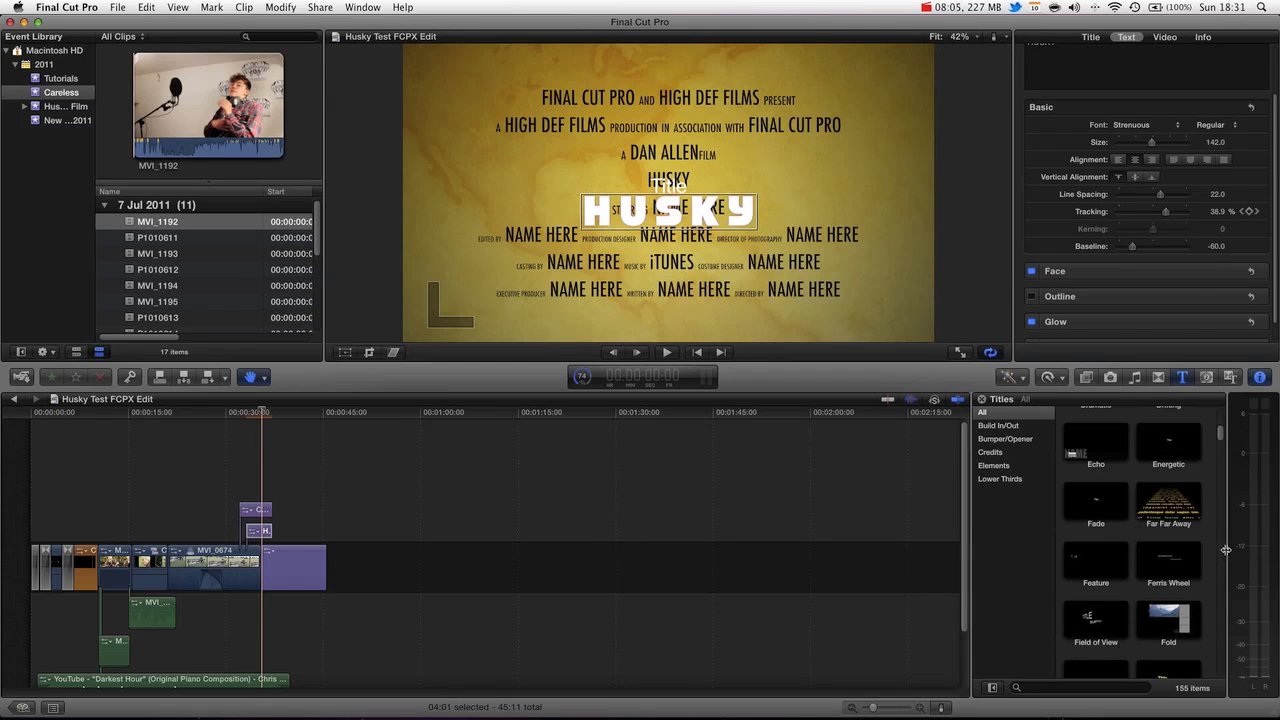